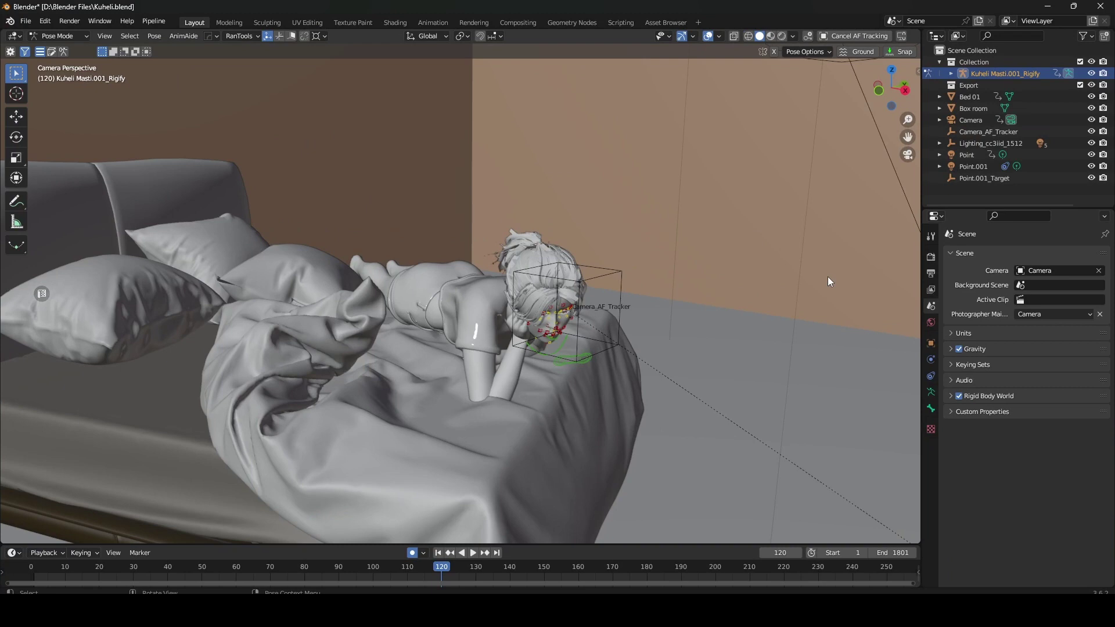
Switch the viewport to Rendered shading and show Render Properties' Color Management panel (Filmic)
{"action": "left_click", "coordinate": [783, 36]}
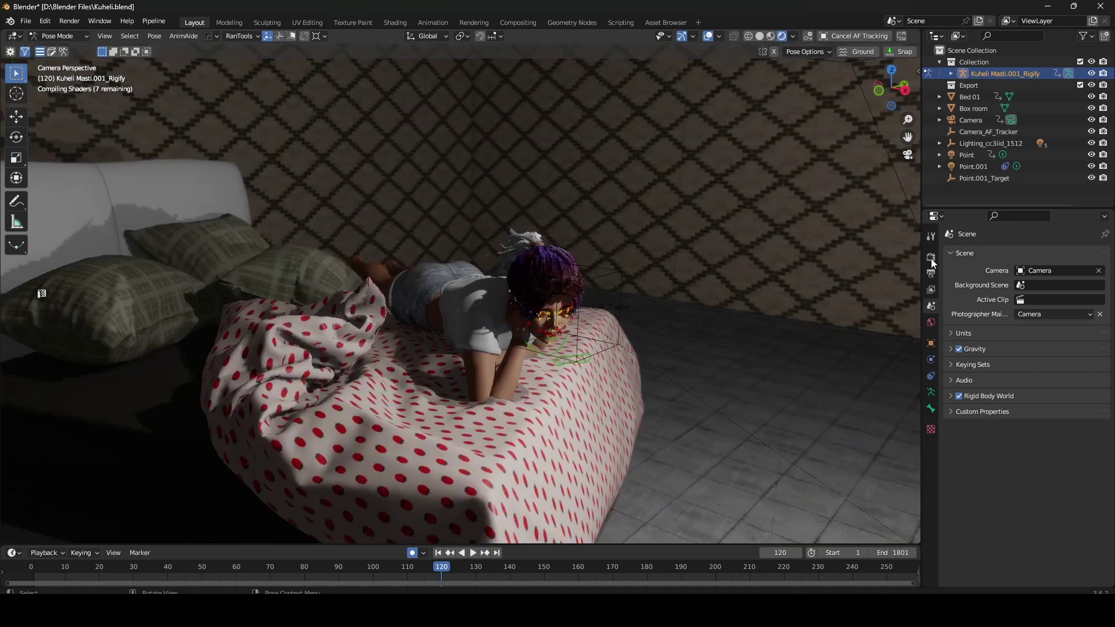
{"action": "left_click", "coordinate": [932, 257]}
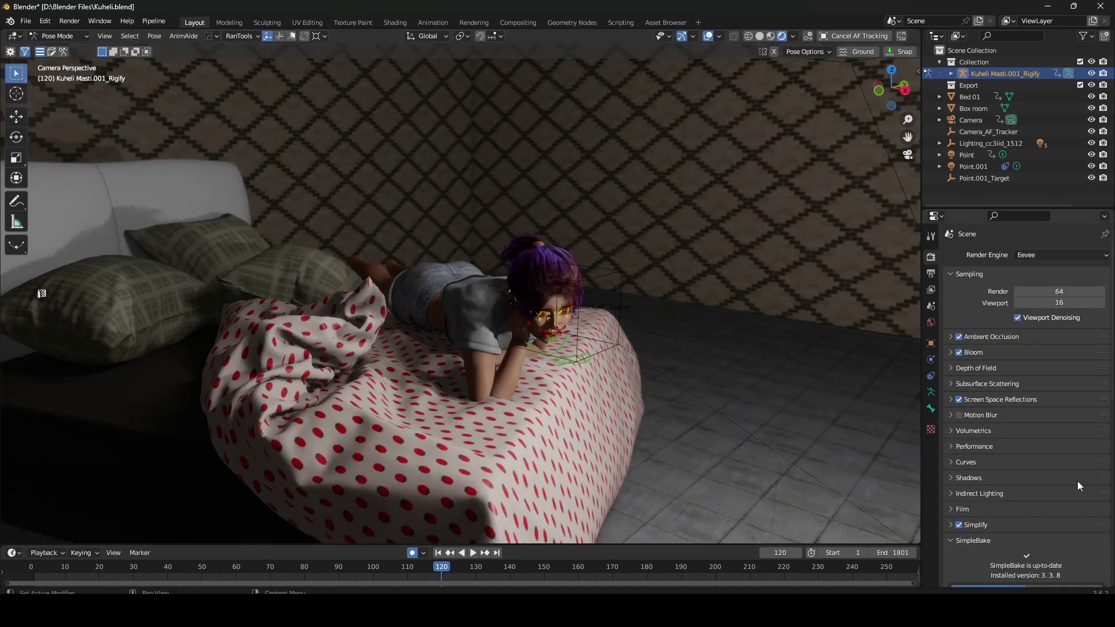
{"action": "left_click", "coordinate": [970, 543]}
{"action": "left_click", "coordinate": [953, 580]}
{"action": "scroll", "coordinate": [1064, 464], "scroll_direction": "down", "scroll_amount": 5}
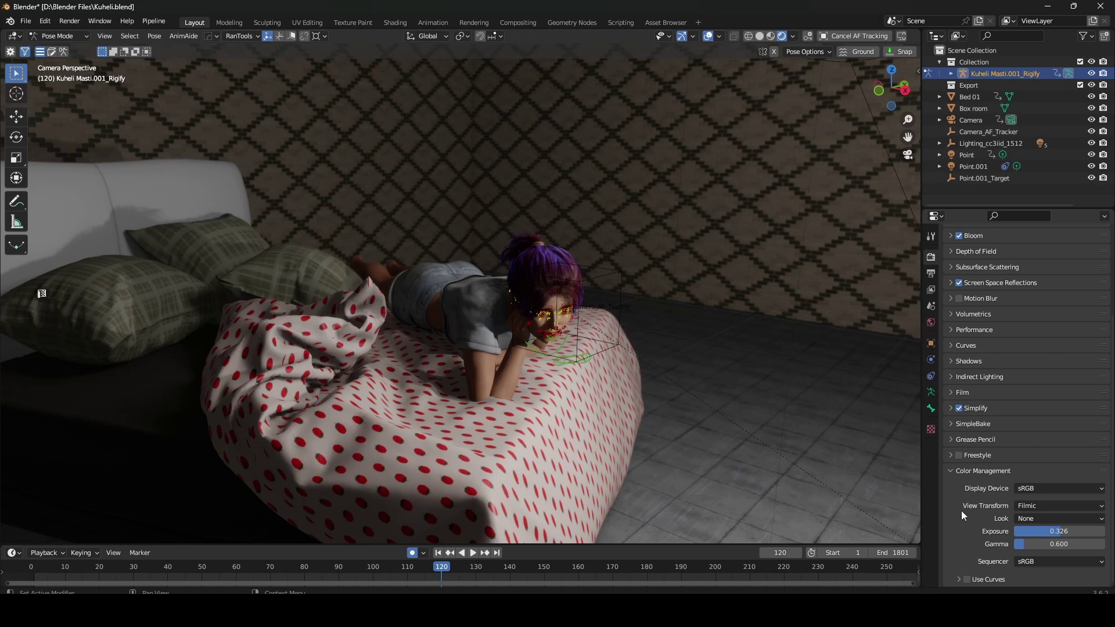
{"action": "left_click", "coordinate": [1034, 507]}
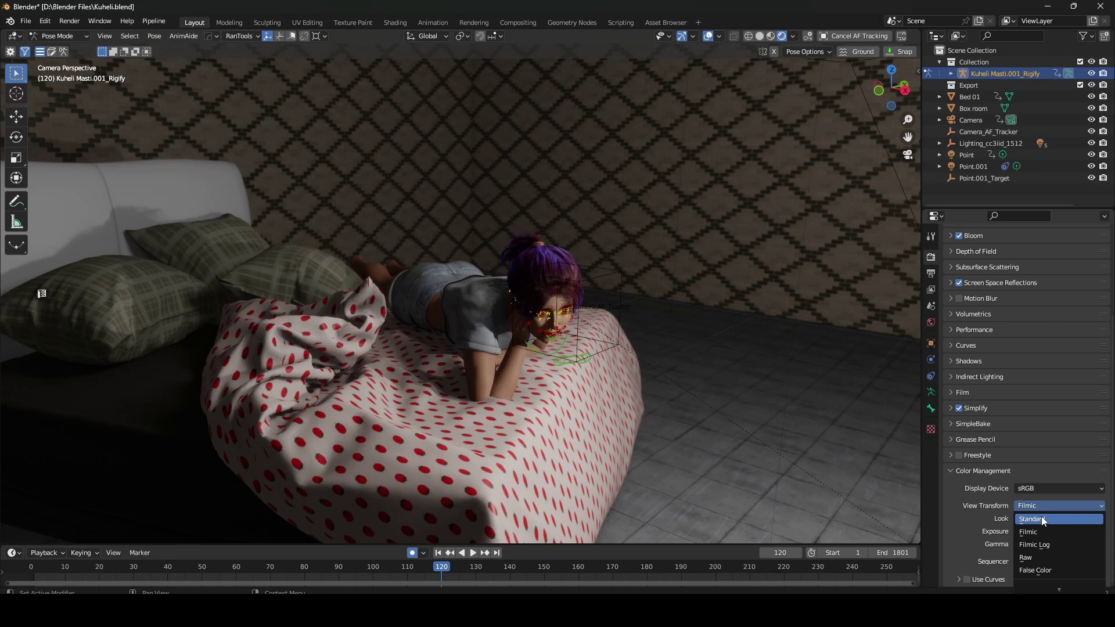
{"action": "left_click", "coordinate": [1041, 518]}
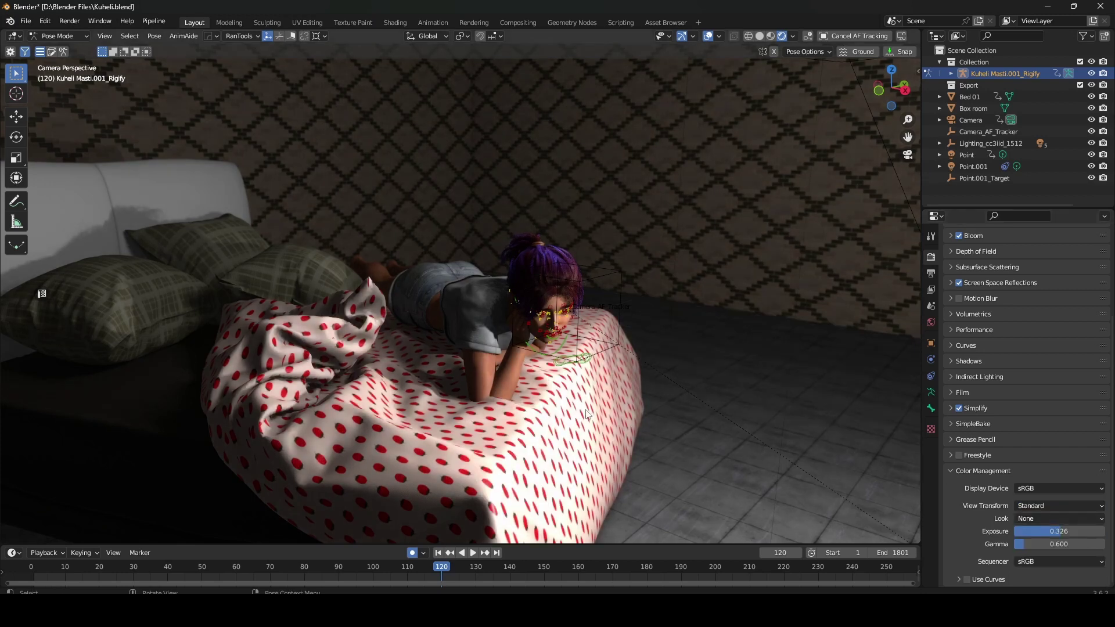
{"action": "scroll", "coordinate": [716, 371], "scroll_direction": "up", "scroll_amount": 5}
{"action": "scroll", "coordinate": [716, 371], "scroll_direction": "down", "scroll_amount": 2}
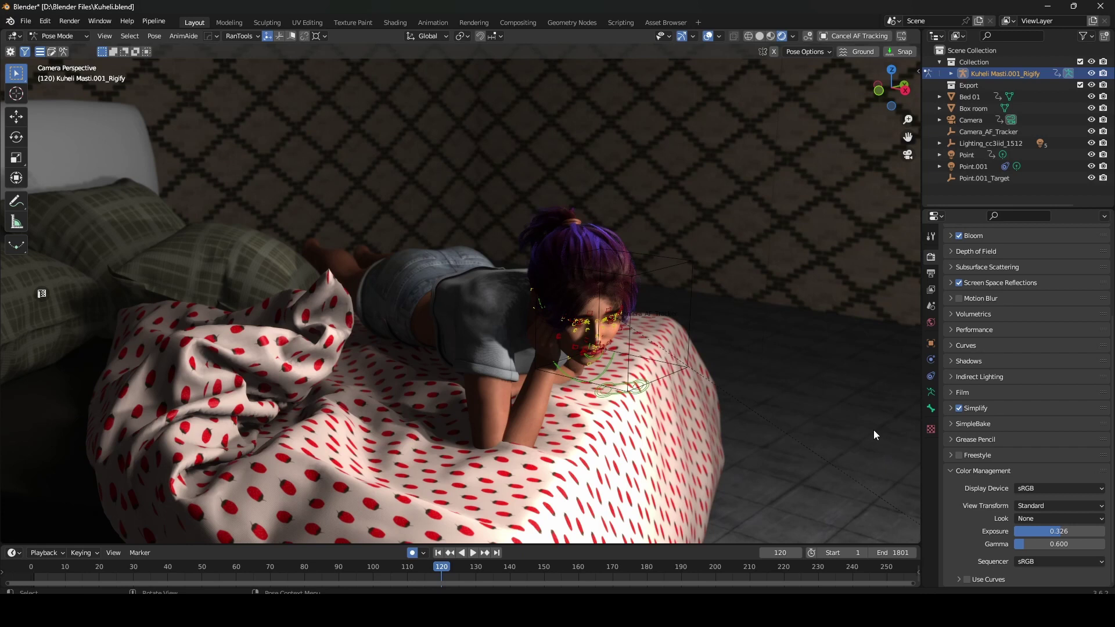
{"action": "scroll", "coordinate": [791, 370], "scroll_direction": "down", "scroll_amount": 2}
{"action": "scroll", "coordinate": [792, 372], "scroll_direction": "up", "scroll_amount": 2}
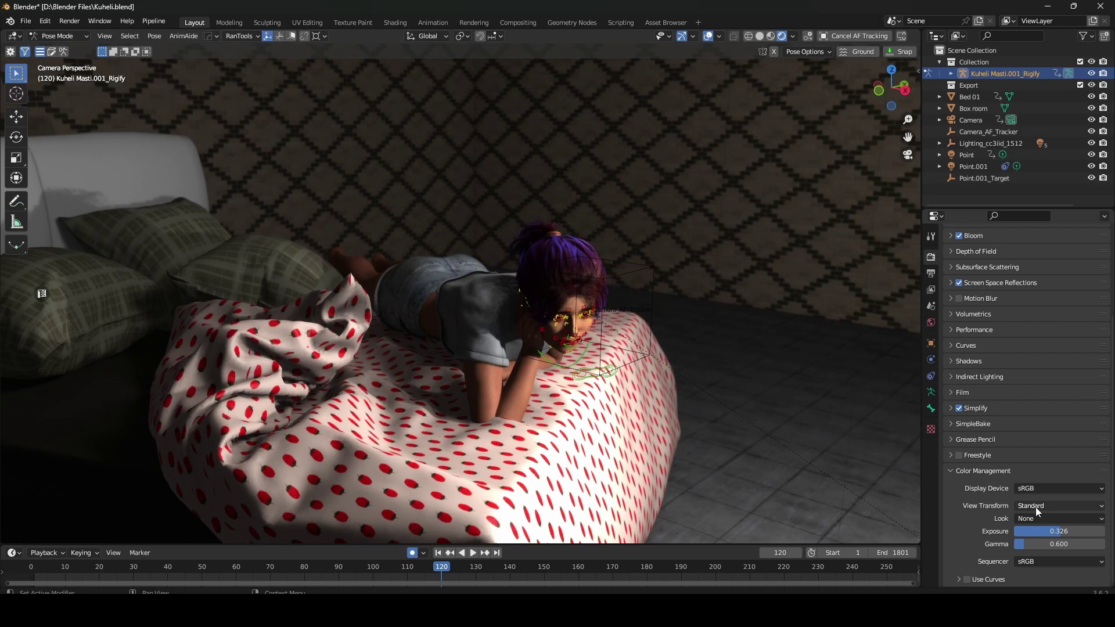
{"action": "left_click", "coordinate": [1036, 507]}
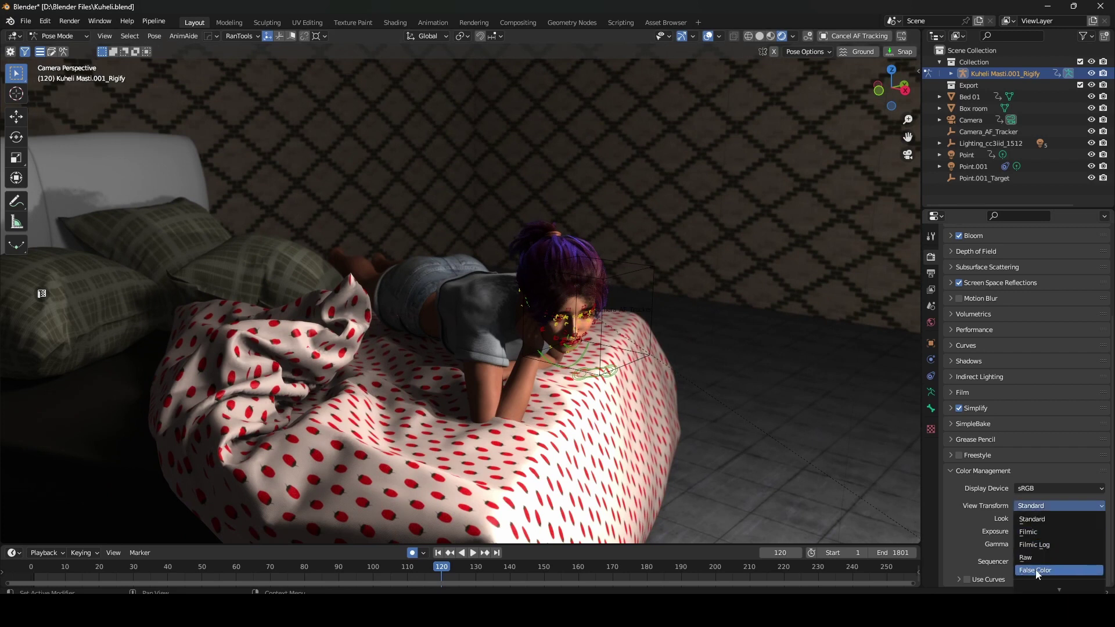
{"action": "left_click", "coordinate": [1037, 533]}
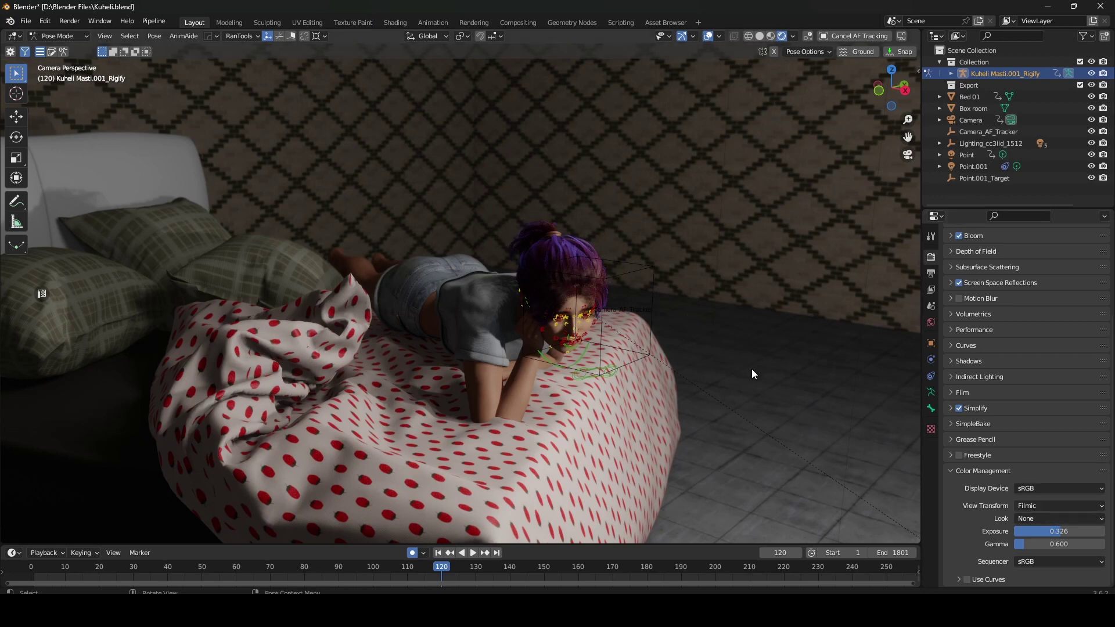
Zoom and orbit the viewport to view the character on the polka-dot beanbag beside the bed
{"action": "scroll", "coordinate": [751, 368], "scroll_direction": "up", "scroll_amount": 4}
{"action": "mouse_move", "coordinate": [709, 367]}
{"action": "middle_mouse_down"}
{"action": "mouse_move", "coordinate": [724, 363]}
{"action": "mouse_move", "coordinate": [686, 345]}
{"action": "mouse_move", "coordinate": [717, 357]}
{"action": "middle_mouse_up"}
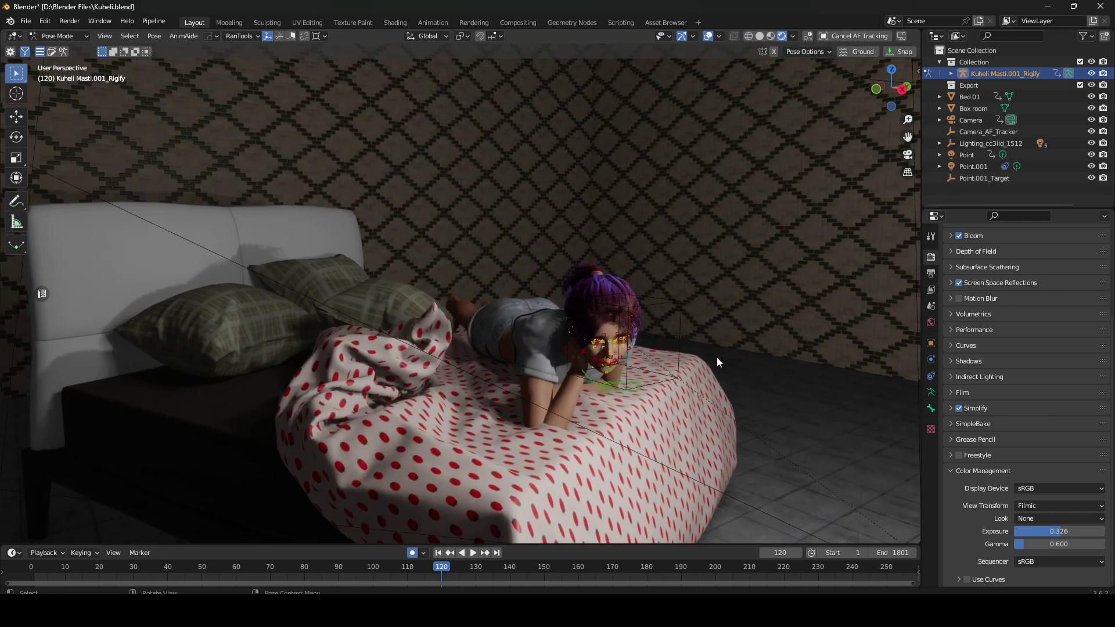
{"action": "scroll", "coordinate": [717, 358], "scroll_direction": "up", "scroll_amount": 1}
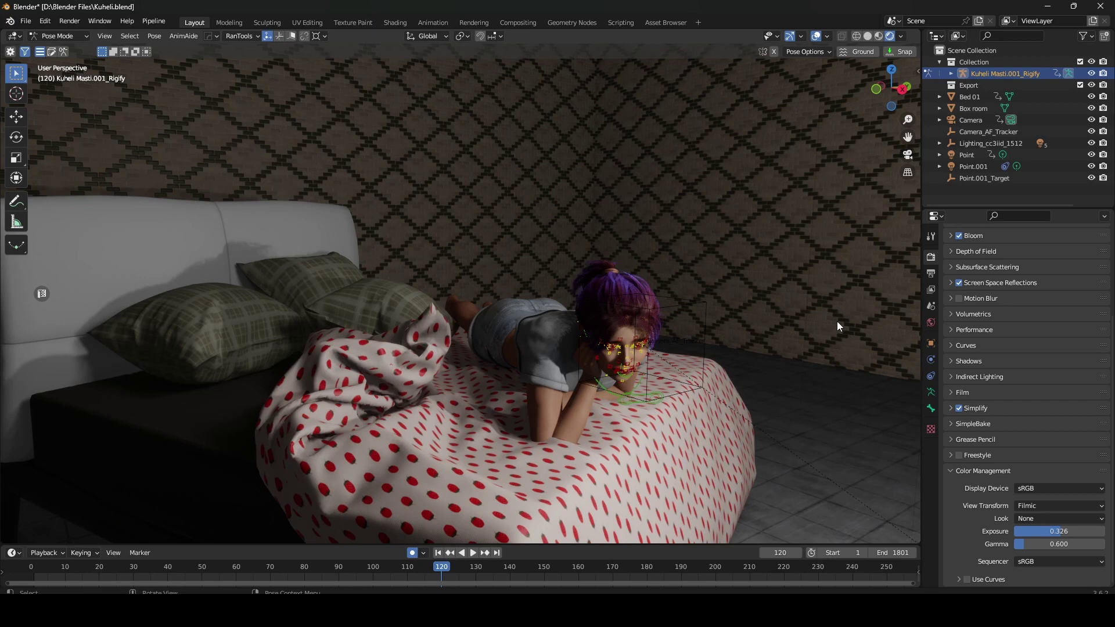
Minimize Blender and open the Blender 4.0 alpha folder's 4.0 > datafiles > colormanagement folder
{"action": "left_click", "coordinate": [1047, 10]}
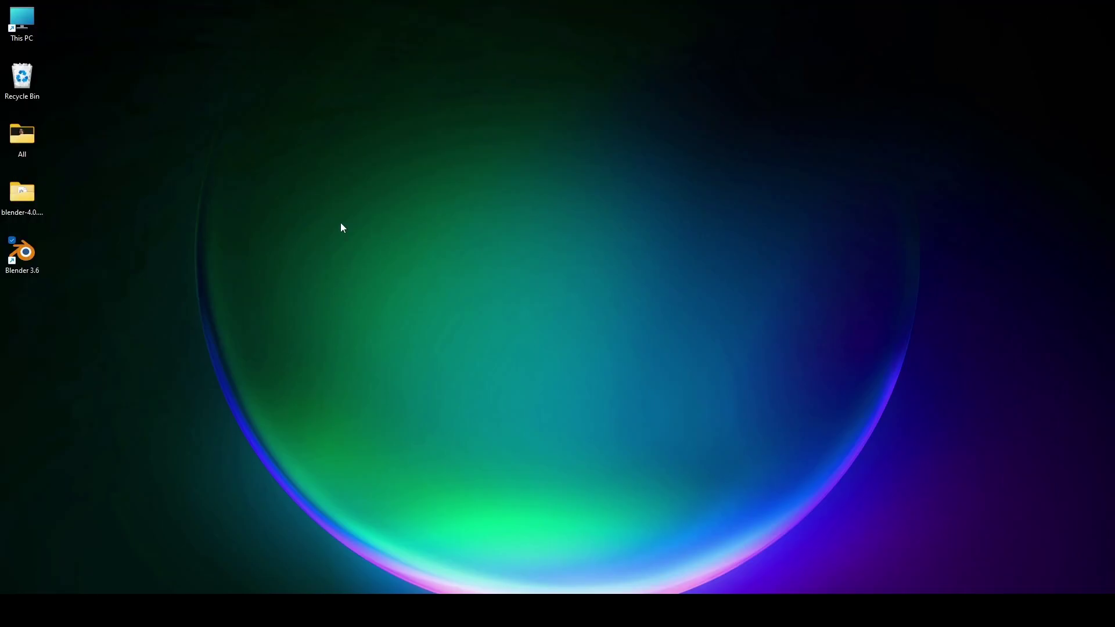
{"action": "left_click_drag", "start_coordinate": [22, 191], "coordinate": [376, 136]}
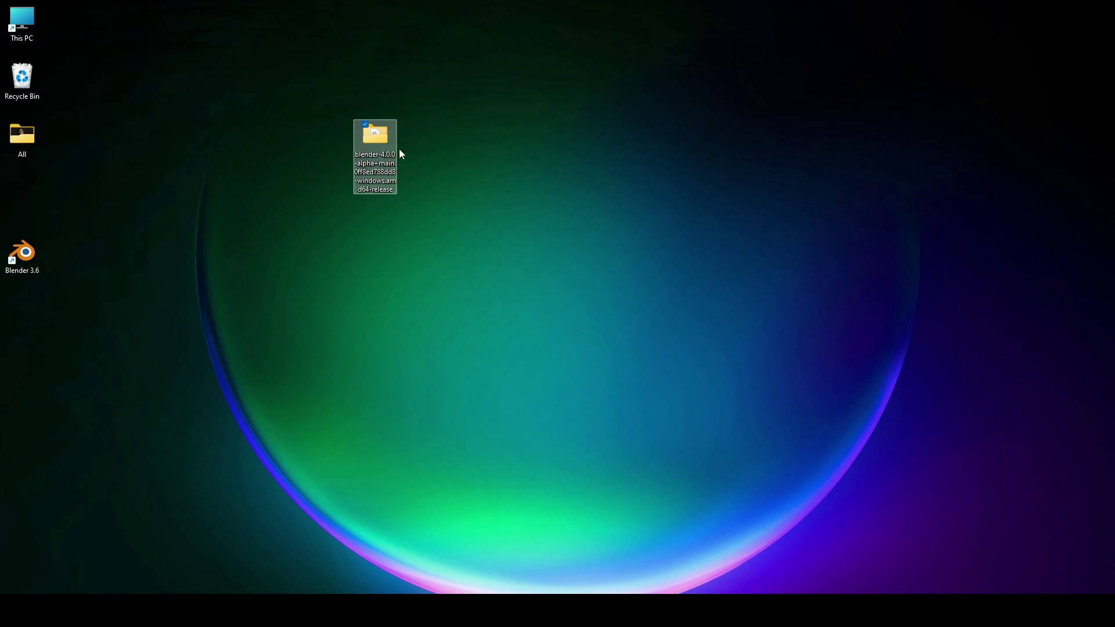
{"action": "double_click", "coordinate": [376, 138]}
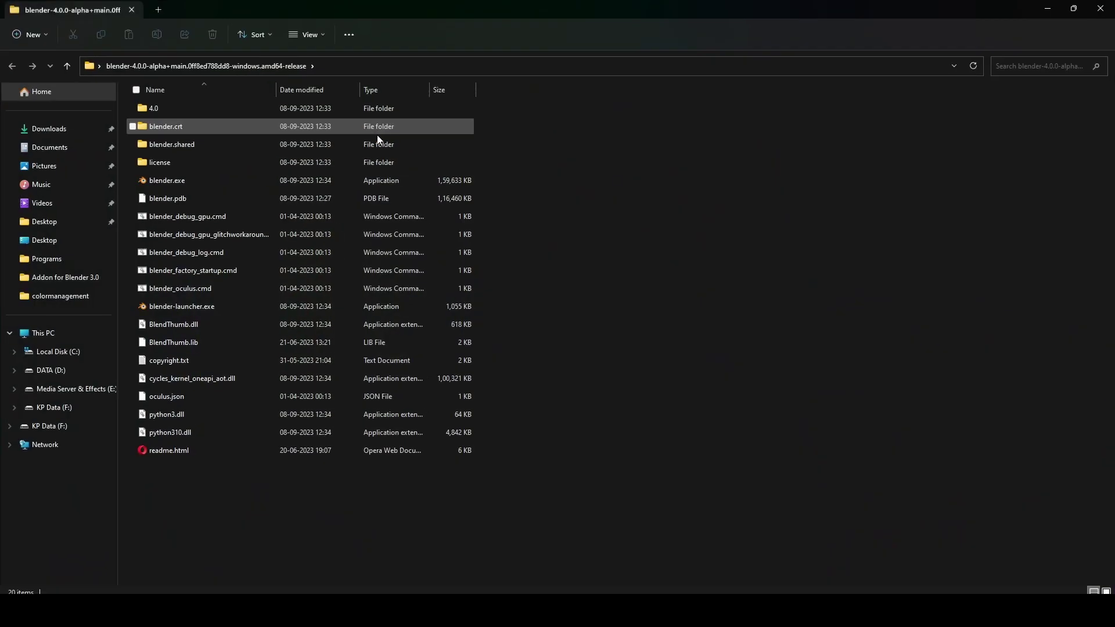
{"action": "double_click", "coordinate": [154, 109]}
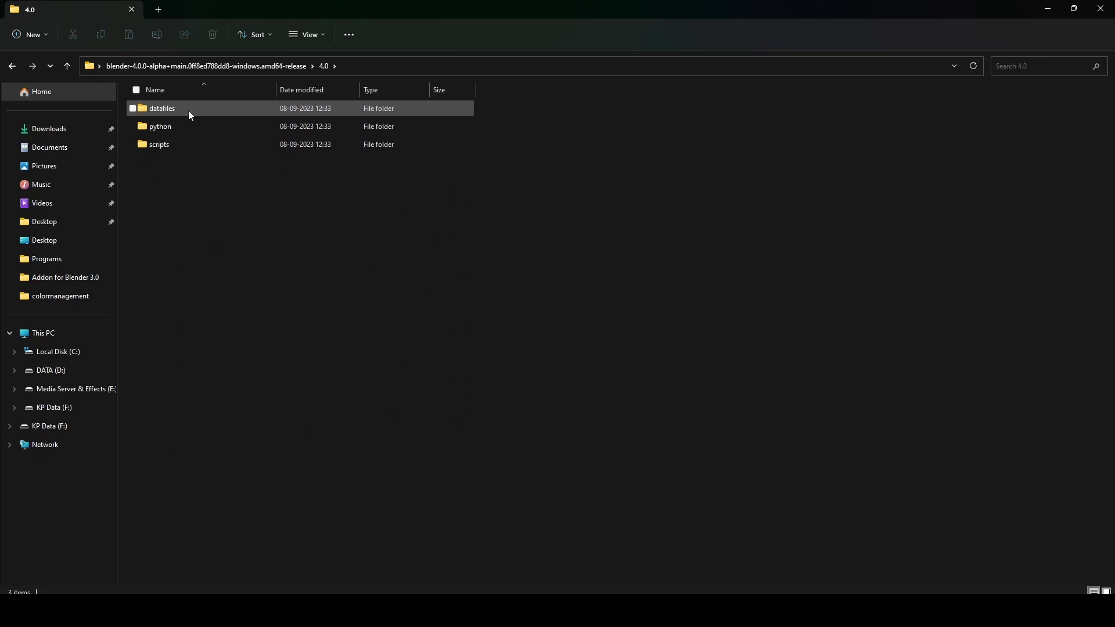
{"action": "double_click", "coordinate": [158, 110]}
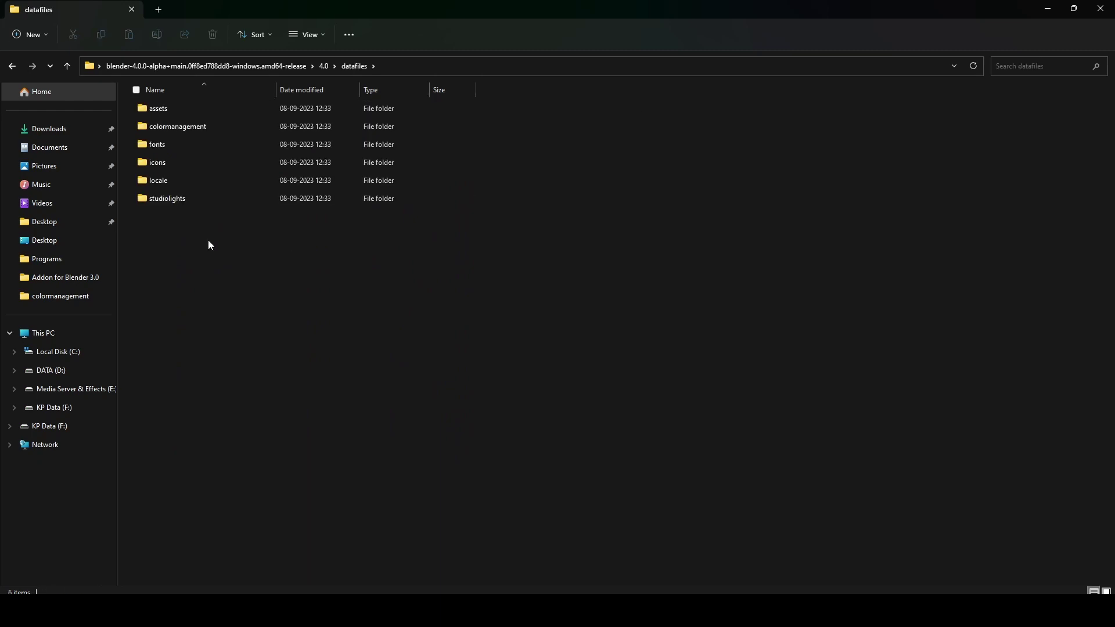
{"action": "double_click", "coordinate": [145, 129]}
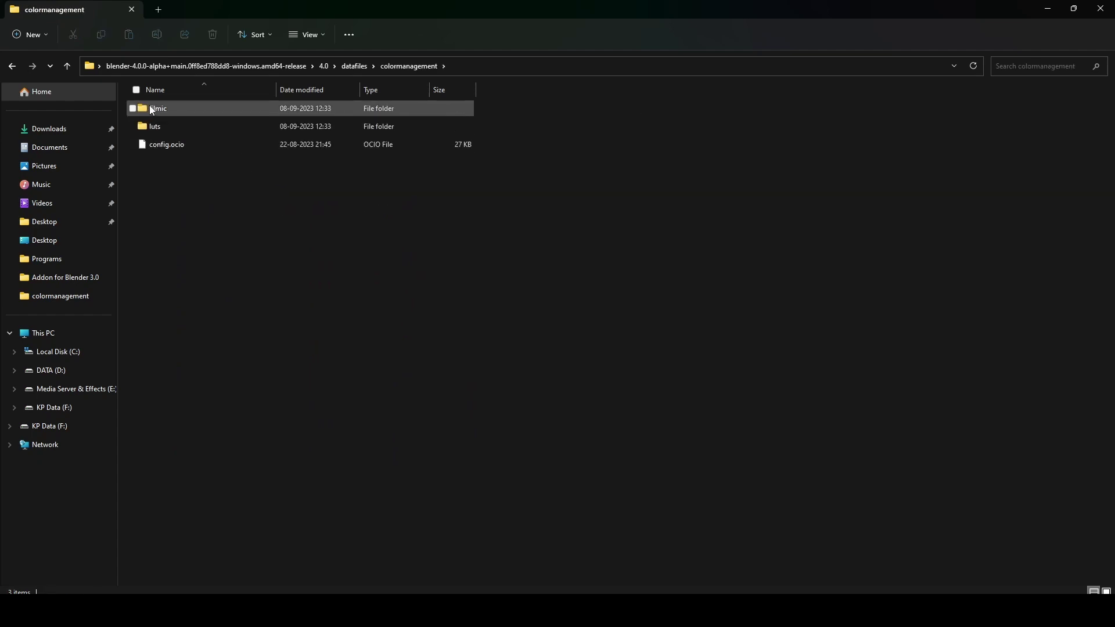
Copy the filmic, luts and config.ocio items, then minimize the folder window
{"action": "left_click", "coordinate": [151, 109]}
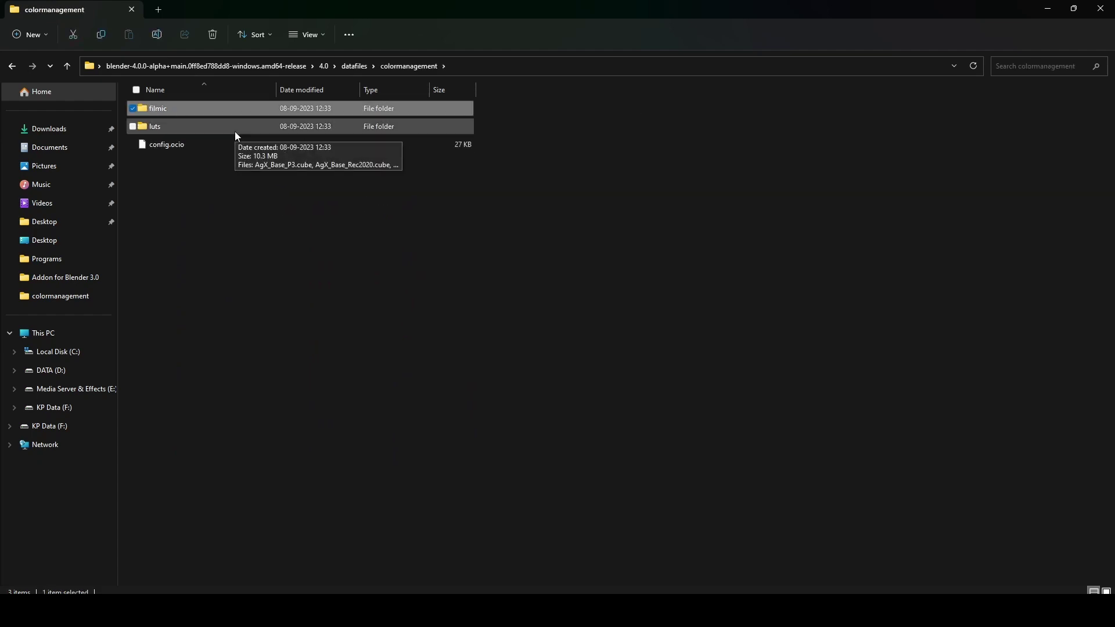
{"action": "key", "text": "ctrl+a"}
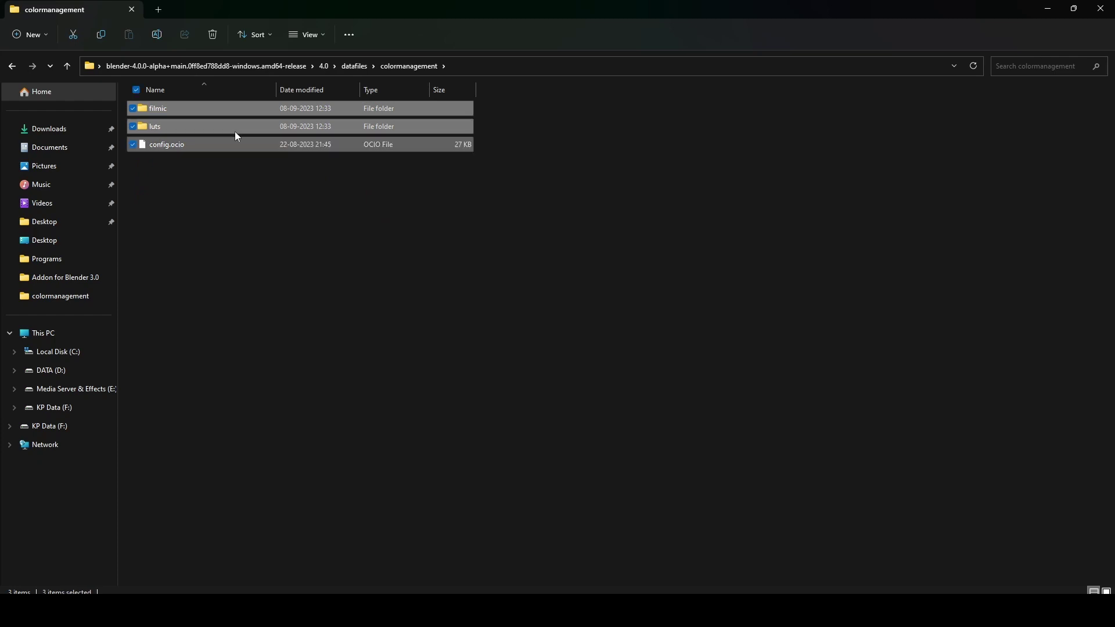
{"action": "right_click", "coordinate": [210, 109]}
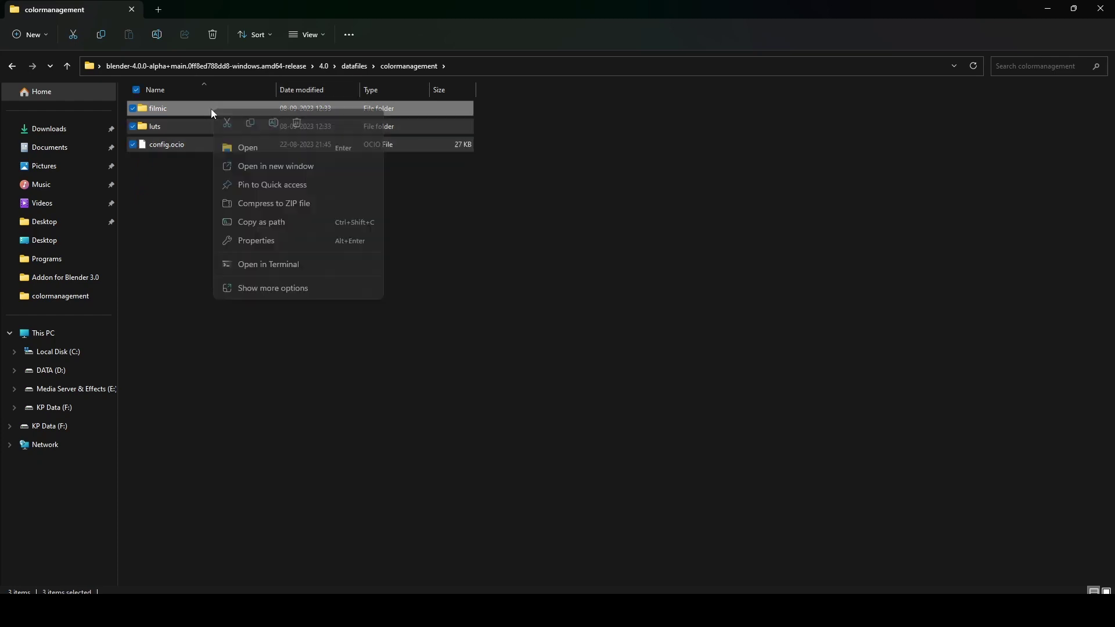
{"action": "left_click", "coordinate": [250, 123]}
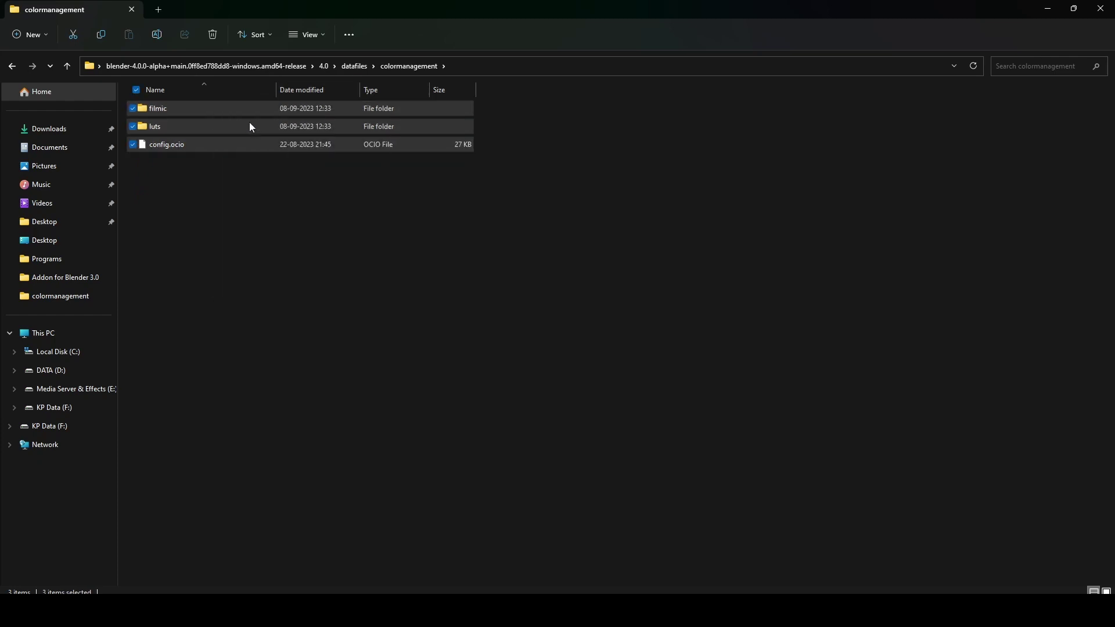
{"action": "left_click", "coordinate": [1045, 10]}
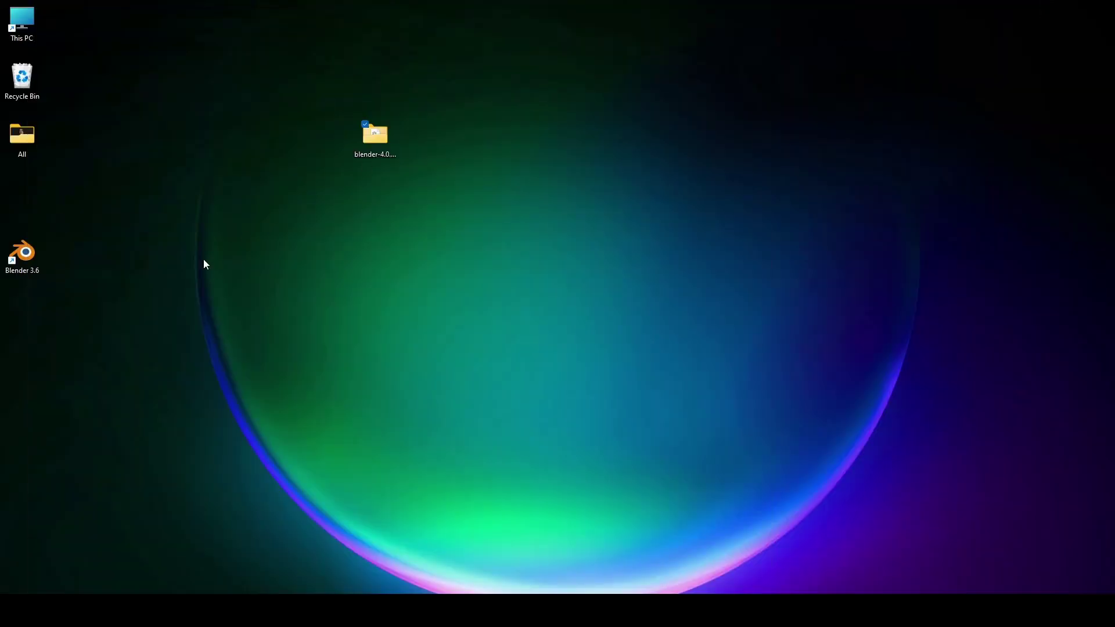
Browse through This PC to Blender 3.6's datafiles\colormanagement folder
{"action": "double_click", "coordinate": [23, 22]}
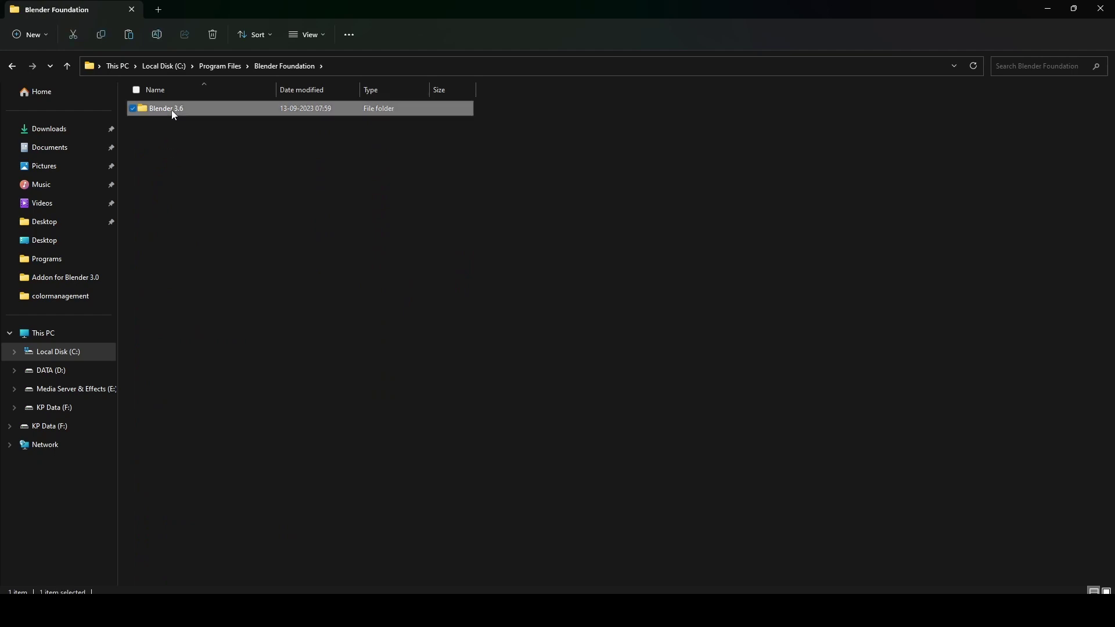
{"action": "double_click", "coordinate": [172, 110]}
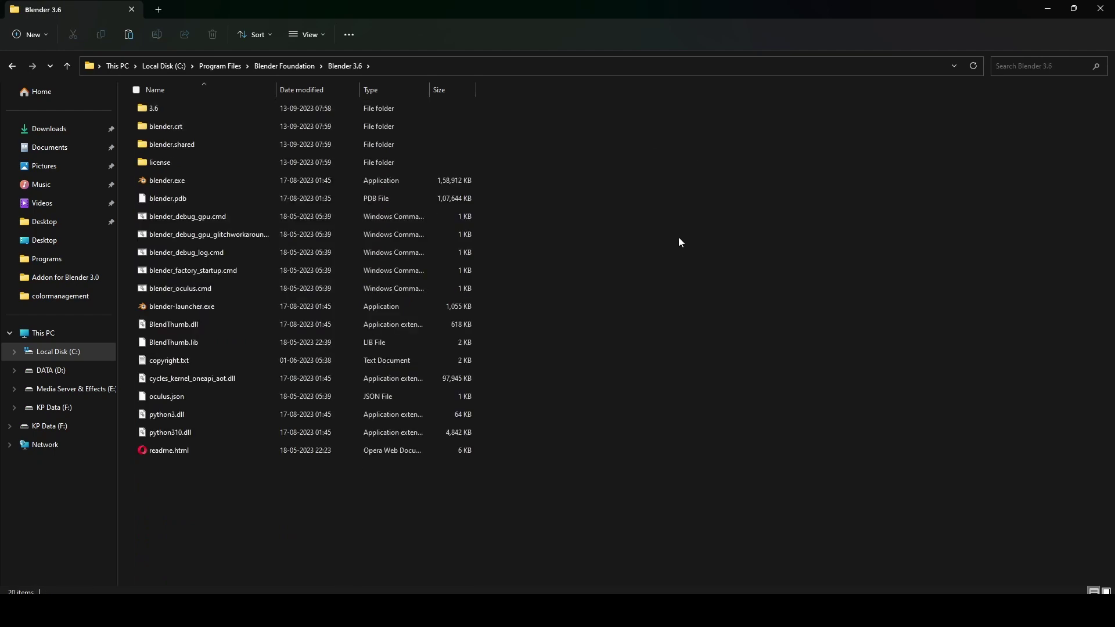
{"action": "double_click", "coordinate": [160, 109]}
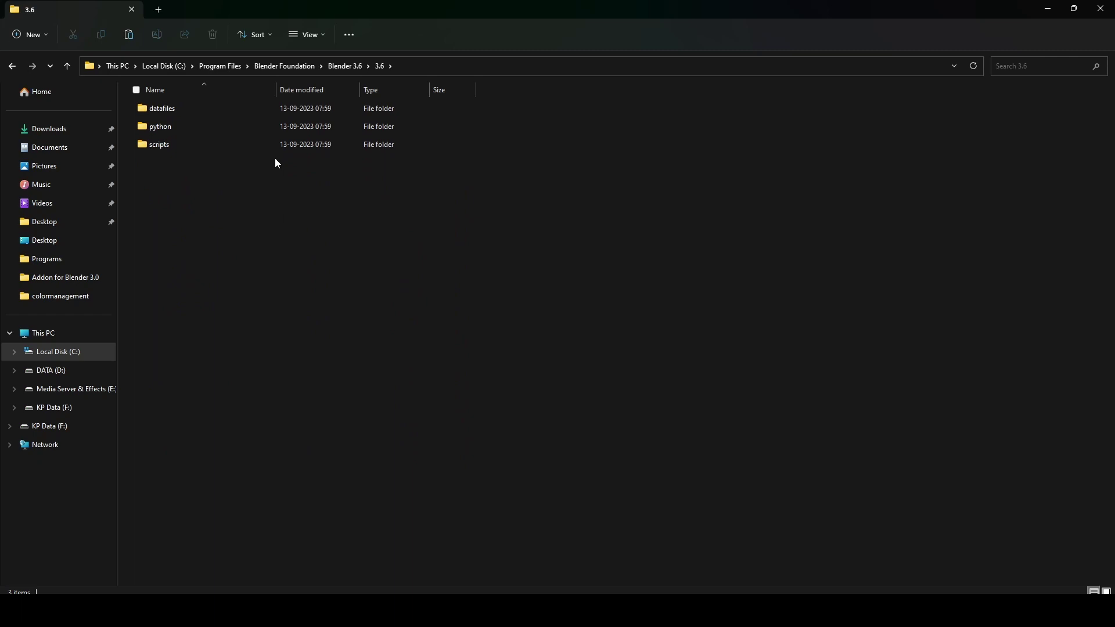
{"action": "double_click", "coordinate": [164, 109]}
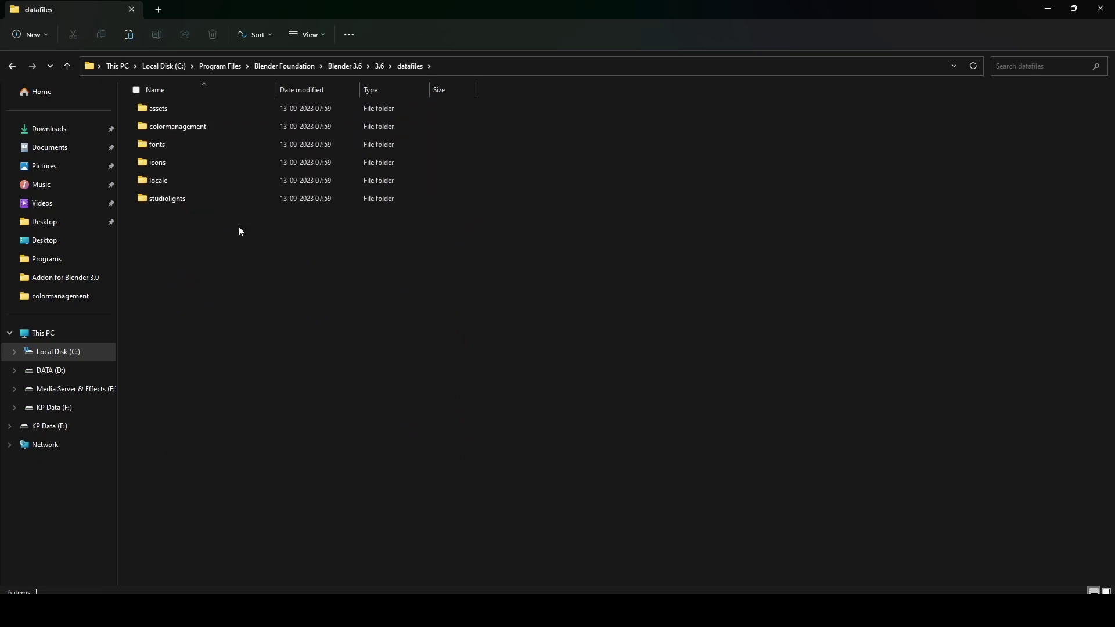
{"action": "double_click", "coordinate": [181, 125]}
Replace the folder's filmic, luts and config.ocio with the copied versions, granting administrator permission
{"action": "left_click", "coordinate": [158, 107]}
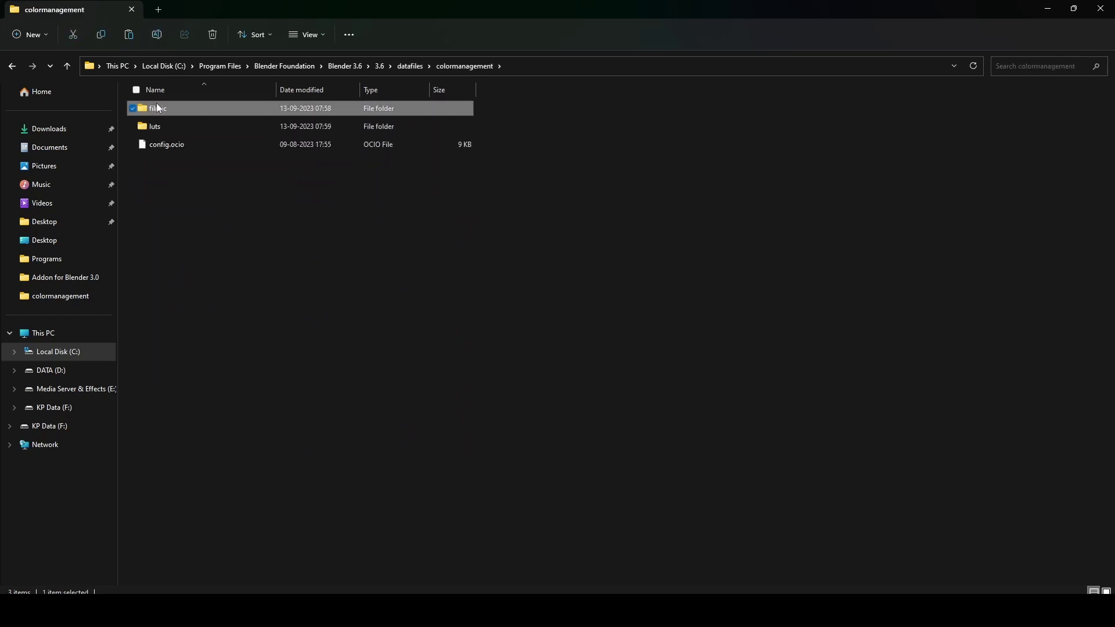
{"action": "key", "text": "ctrl+a"}
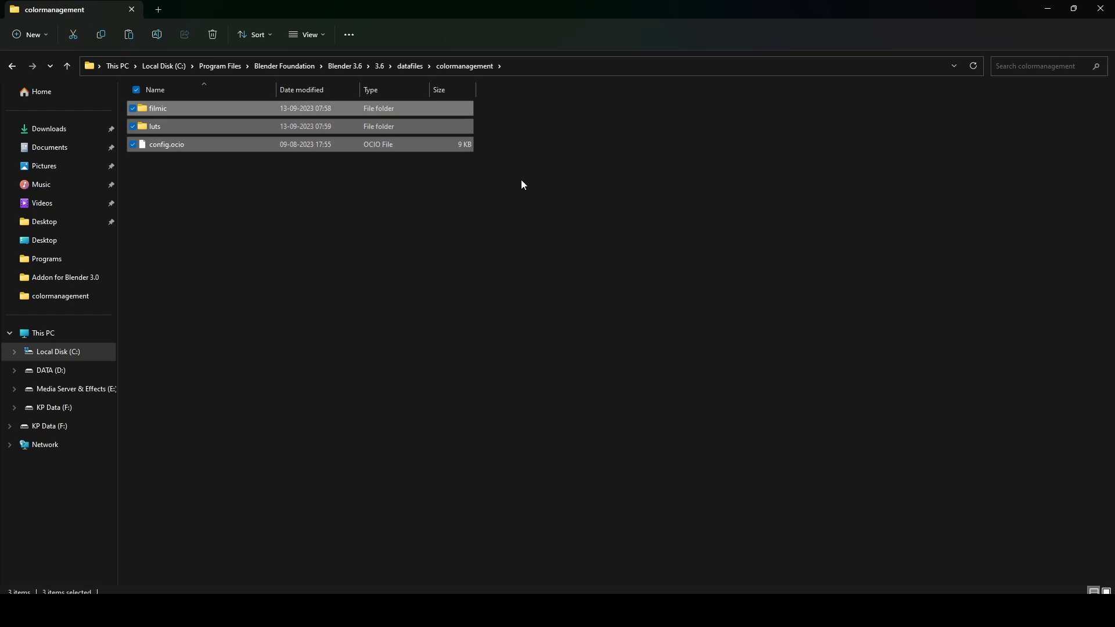
{"action": "key", "text": "Delete"}
{"action": "left_click", "coordinate": [526, 248]}
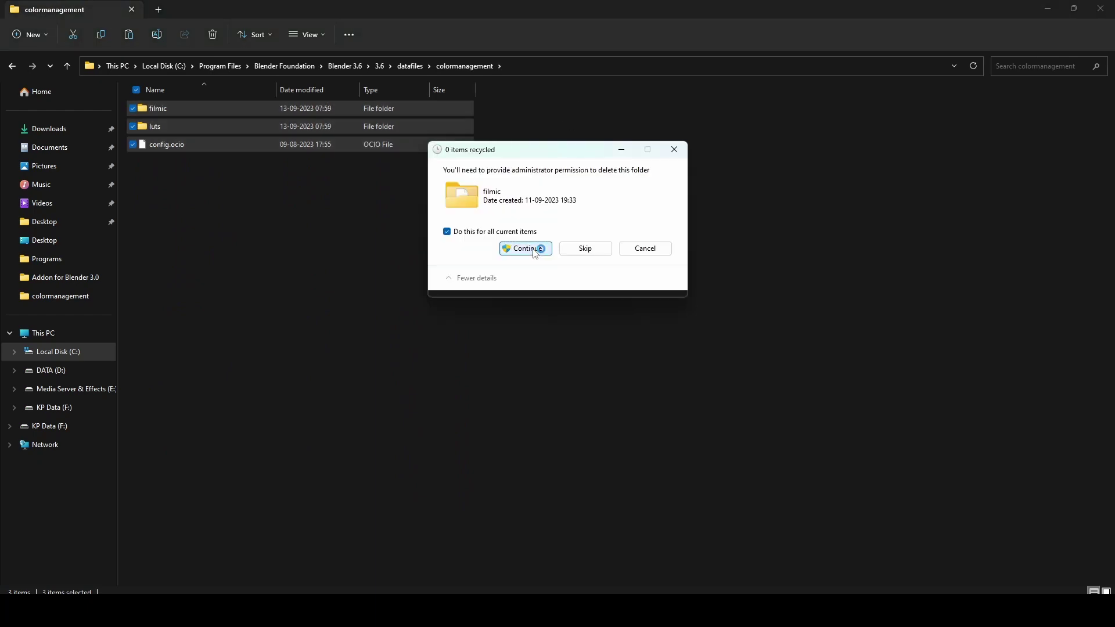
{"action": "right_click", "coordinate": [314, 182]}
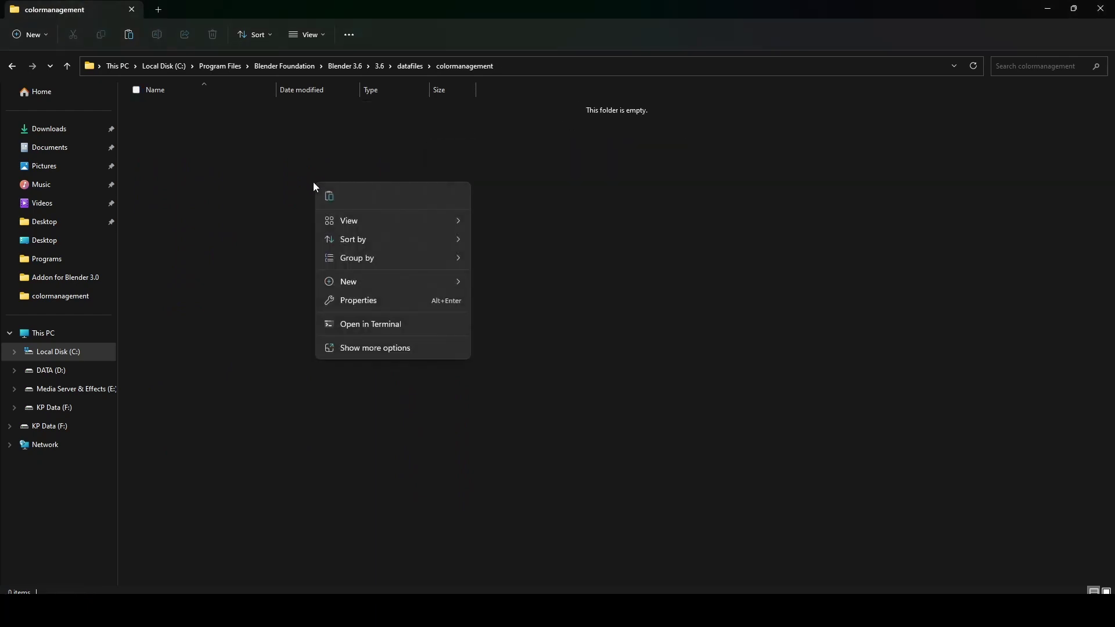
{"action": "left_click", "coordinate": [331, 195]}
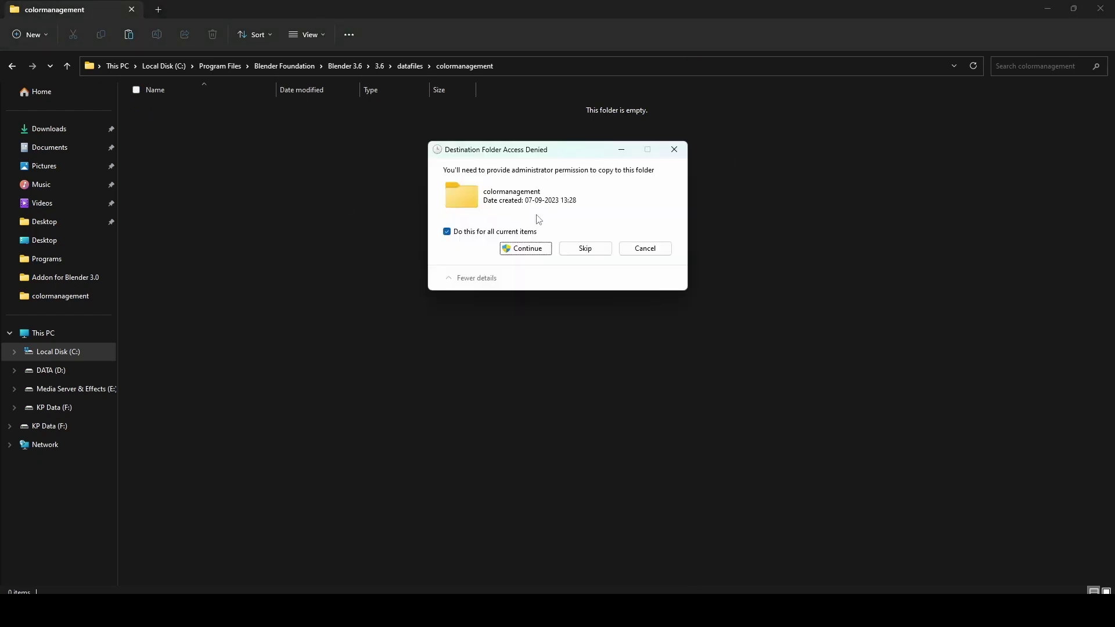
{"action": "left_click", "coordinate": [522, 252]}
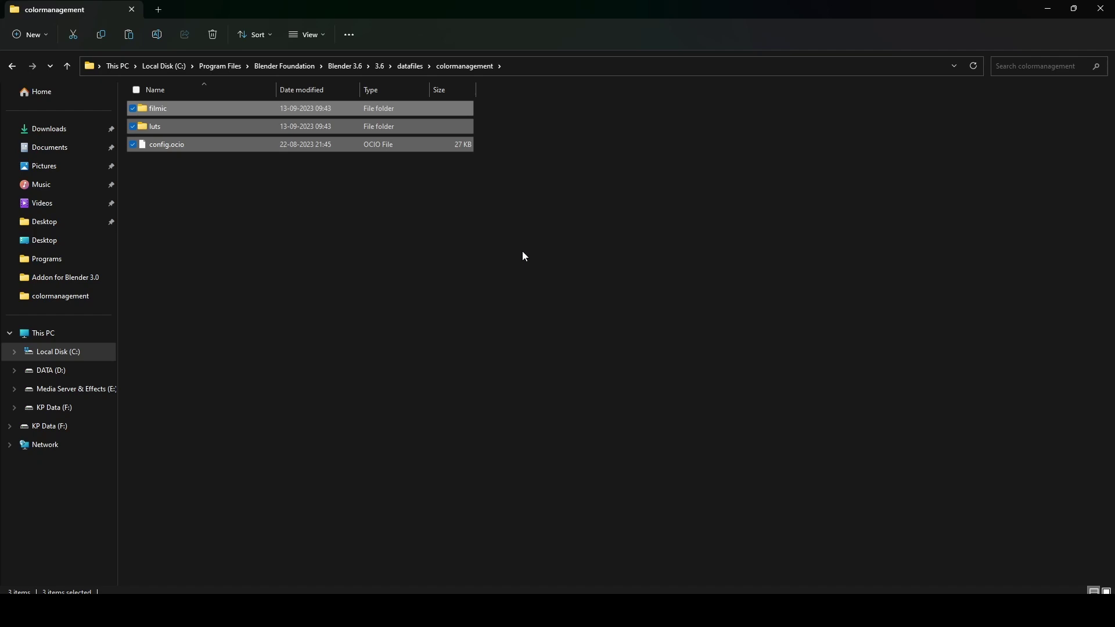
Close the folder window and preview the scene in Rendered shading with Render Properties shown
{"action": "left_click", "coordinate": [1108, 10]}
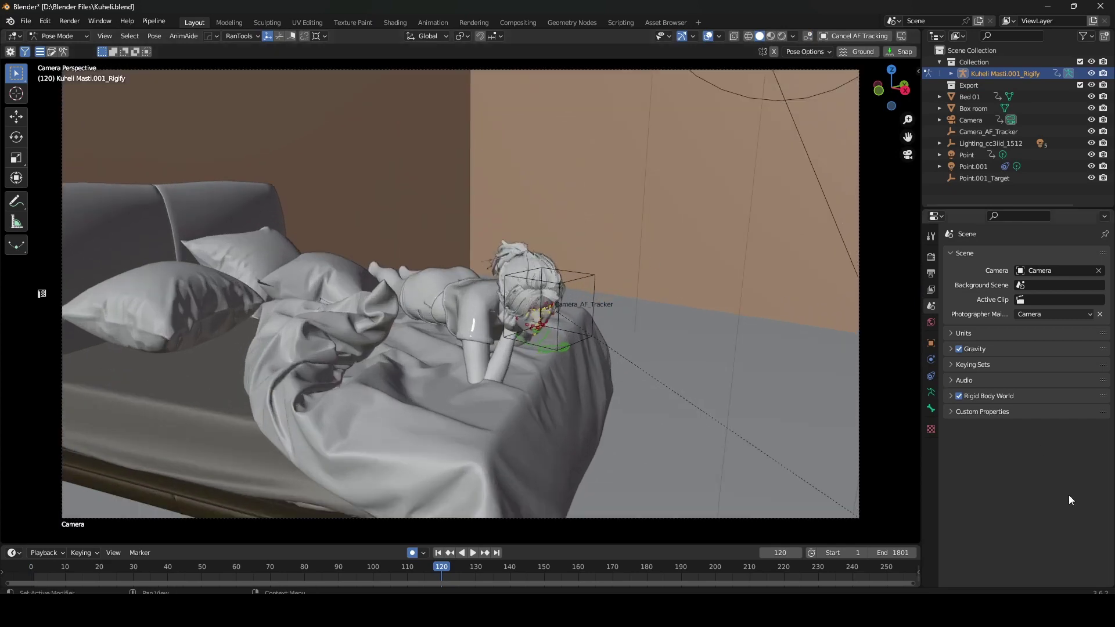
{"action": "left_click", "coordinate": [782, 36]}
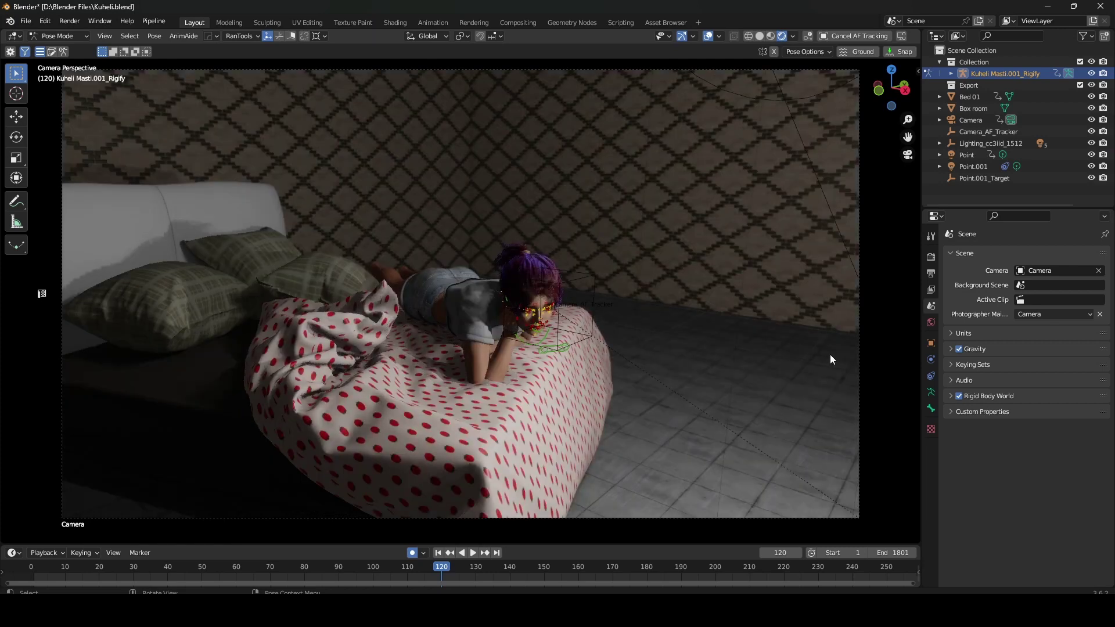
{"action": "left_click", "coordinate": [930, 257]}
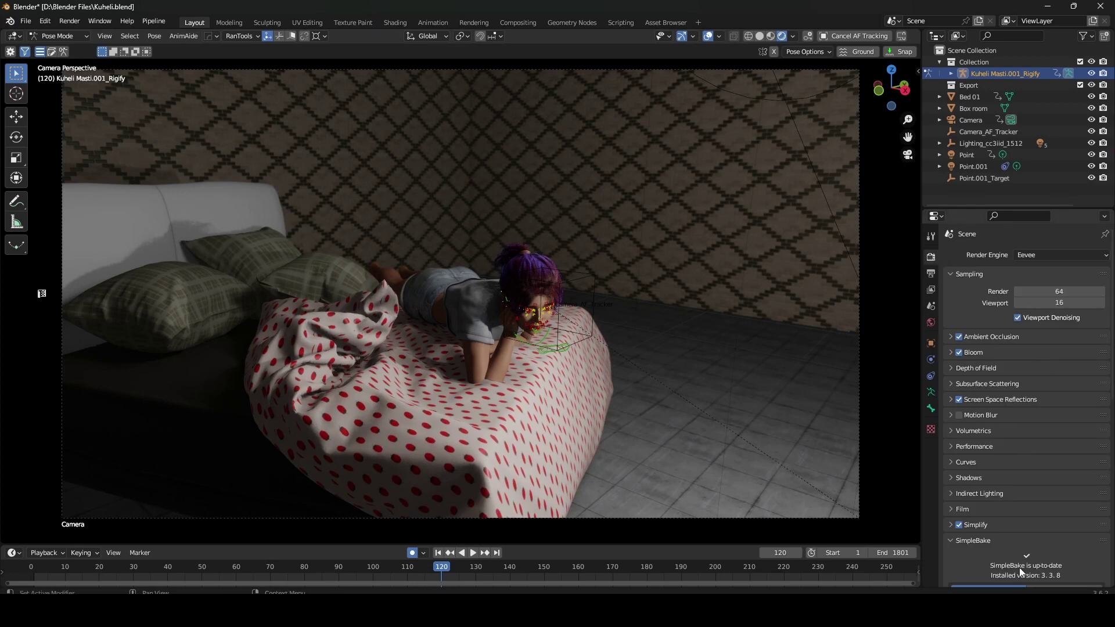
Expand Color Management and set the View Transform to AgX
{"action": "left_click", "coordinate": [955, 541]}
{"action": "scroll", "coordinate": [950, 560], "scroll_direction": "down", "scroll_amount": 1}
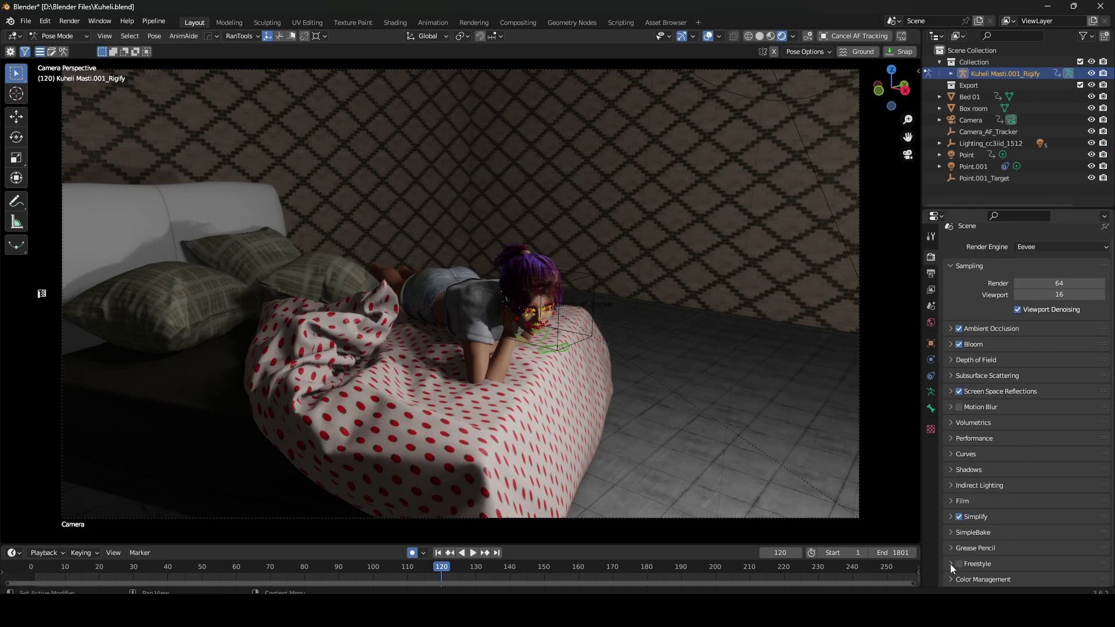
{"action": "left_click", "coordinate": [952, 580]}
{"action": "scroll", "coordinate": [988, 531], "scroll_direction": "down", "scroll_amount": 5}
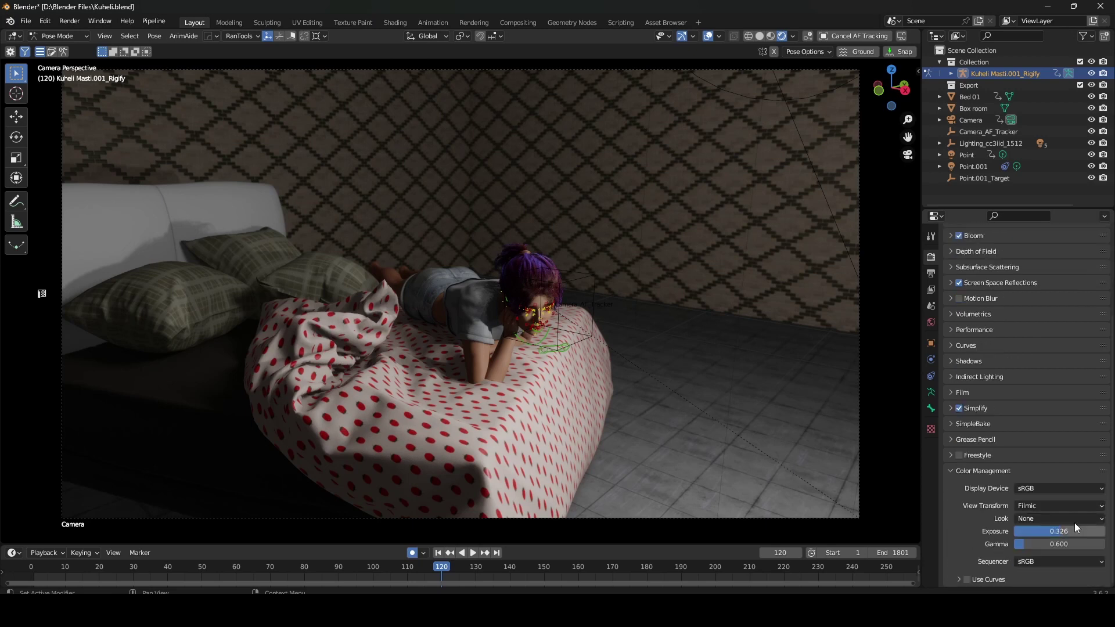
{"action": "left_click", "coordinate": [1057, 507]}
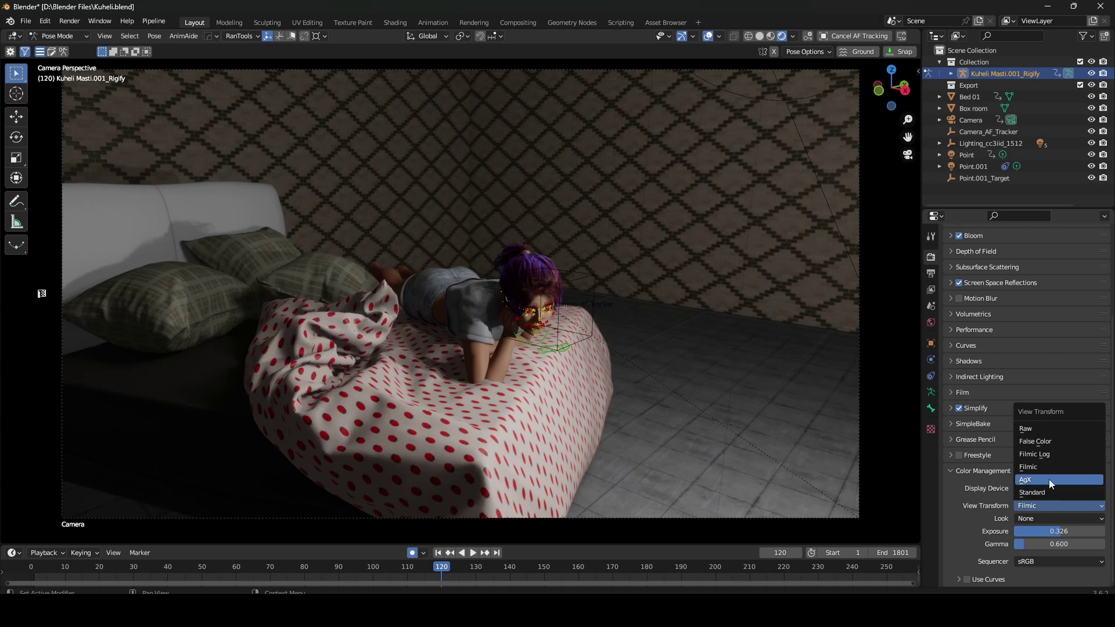
{"action": "left_click", "coordinate": [1049, 479]}
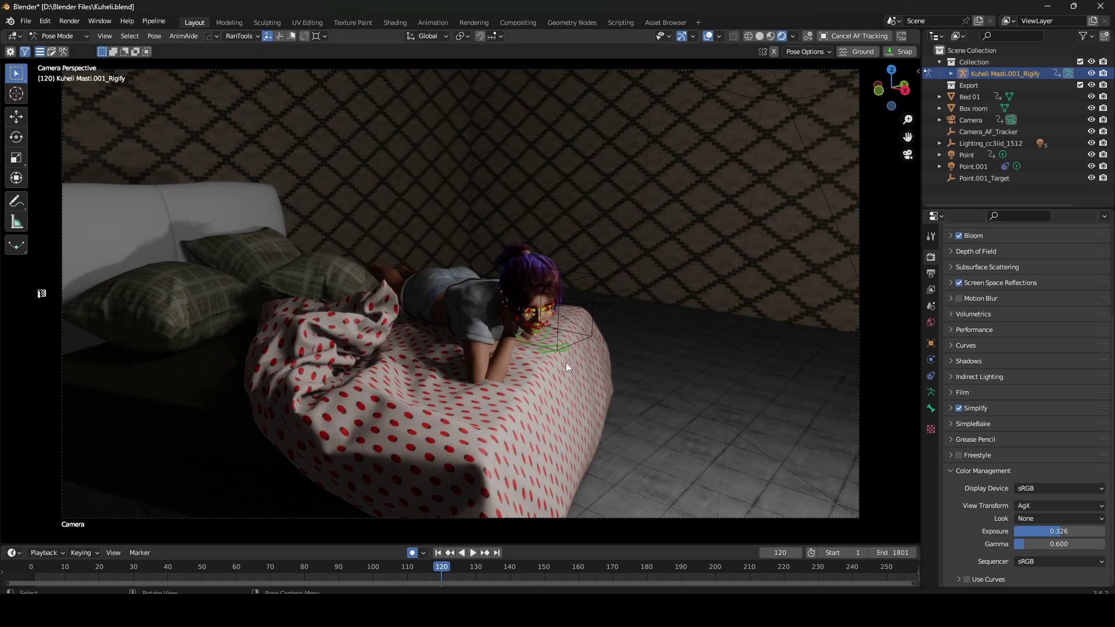
Orbit around the bed and compare Filmic against AgX, leaving the view transform on AgX
{"action": "middle_click_drag", "start_coordinate": [566, 362], "coordinate": [761, 413]}
{"action": "left_click", "coordinate": [1039, 507]}
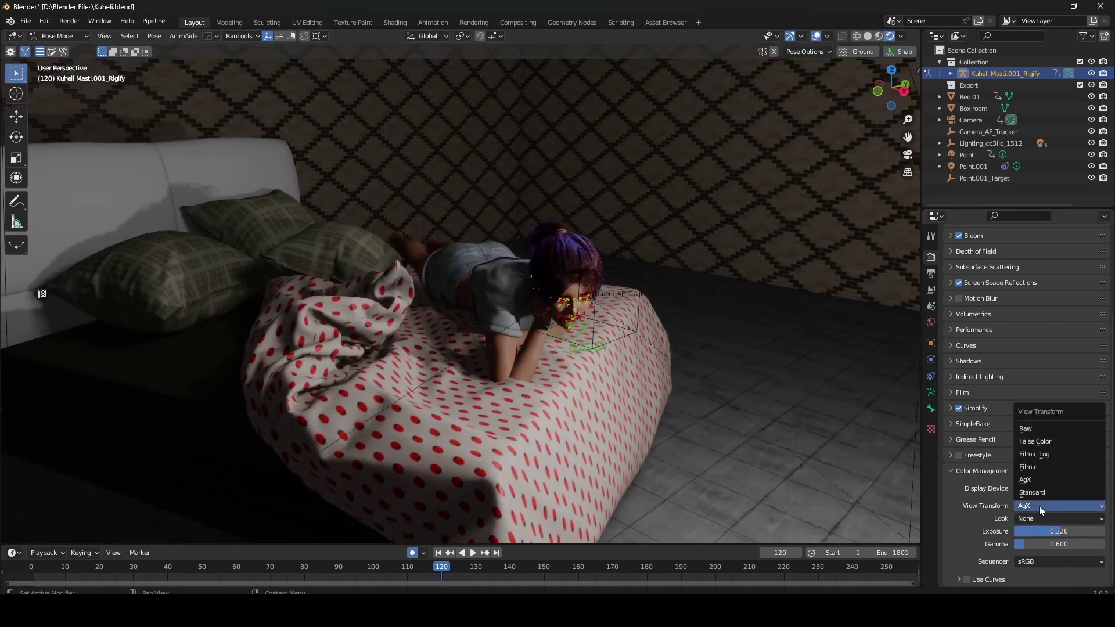
{"action": "left_click", "coordinate": [1035, 466]}
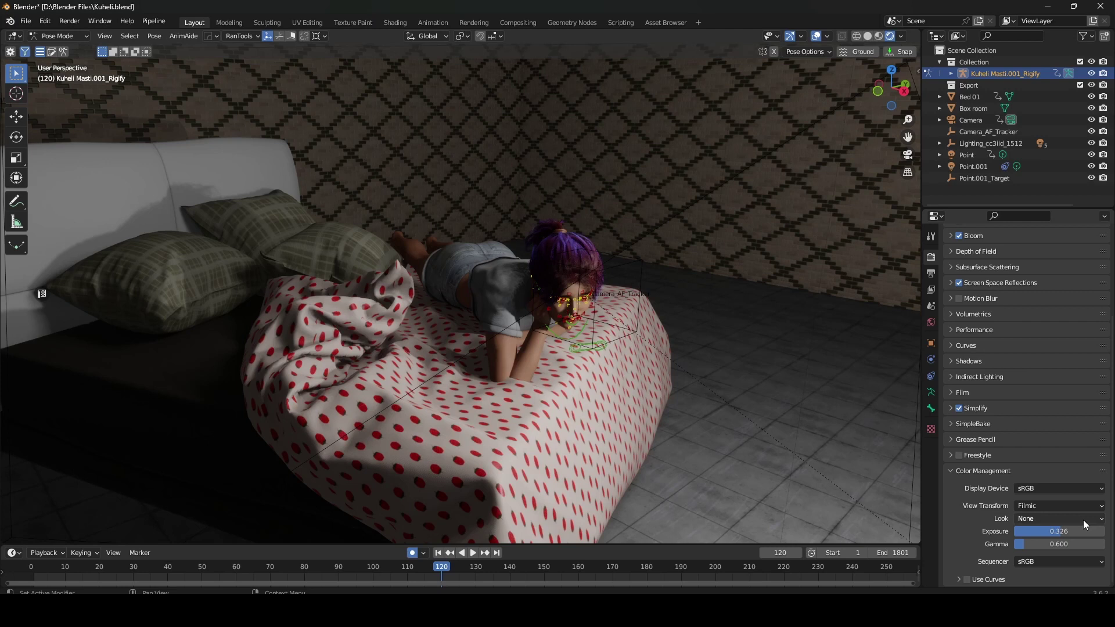
{"action": "left_click", "coordinate": [1051, 506]}
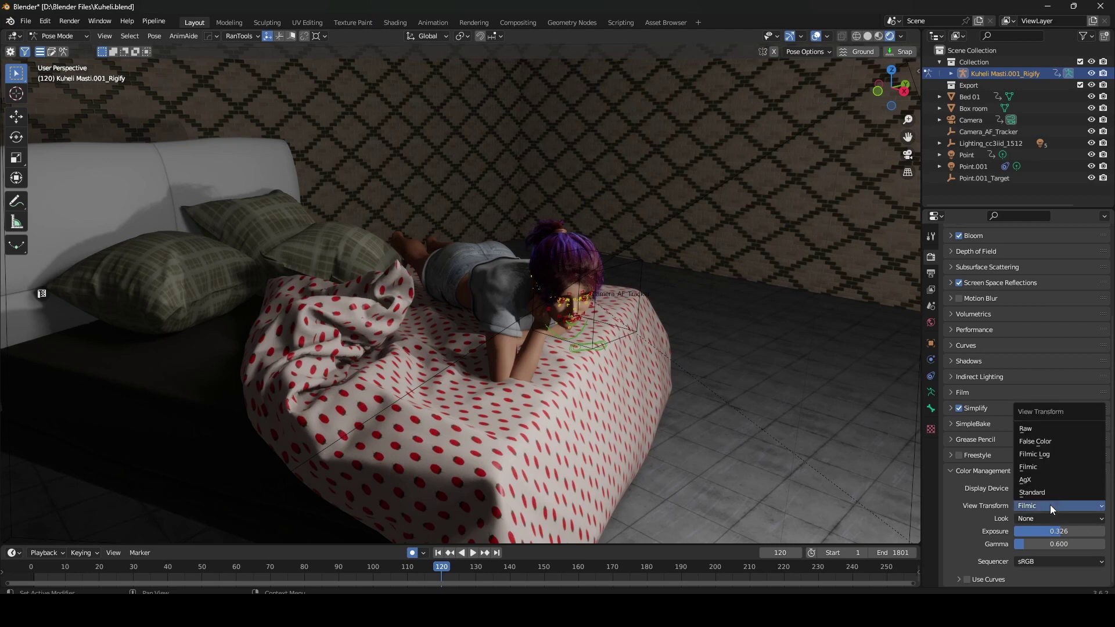
{"action": "left_click", "coordinate": [1029, 479]}
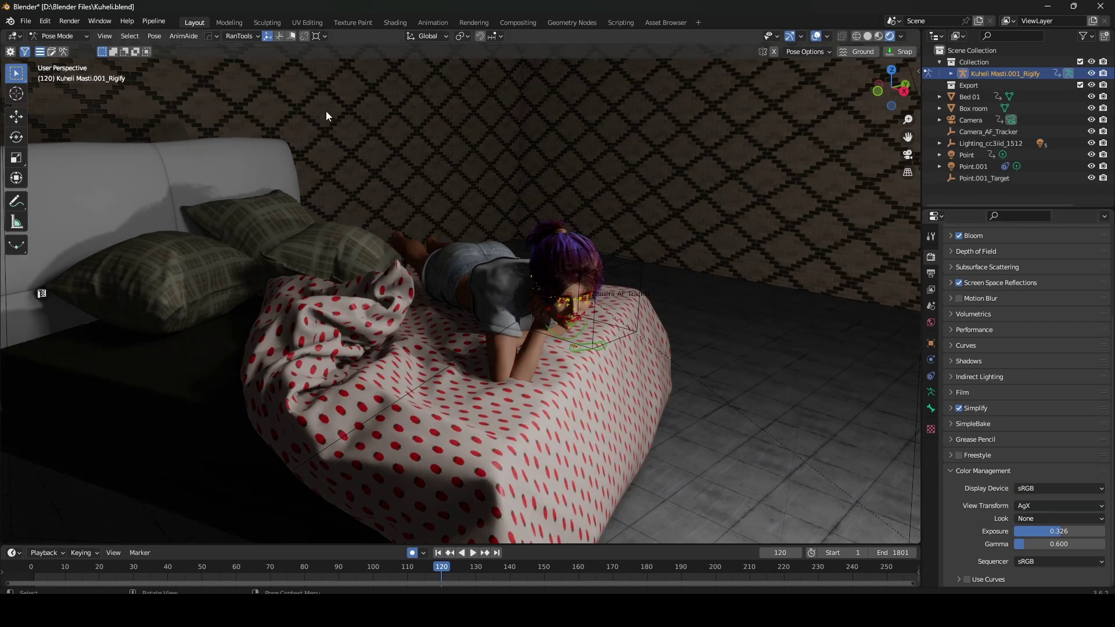
Render a test still of frame 120 with AgX, close the render window and collapse Color Management
{"action": "left_click", "coordinate": [70, 21]}
{"action": "left_click", "coordinate": [77, 33]}
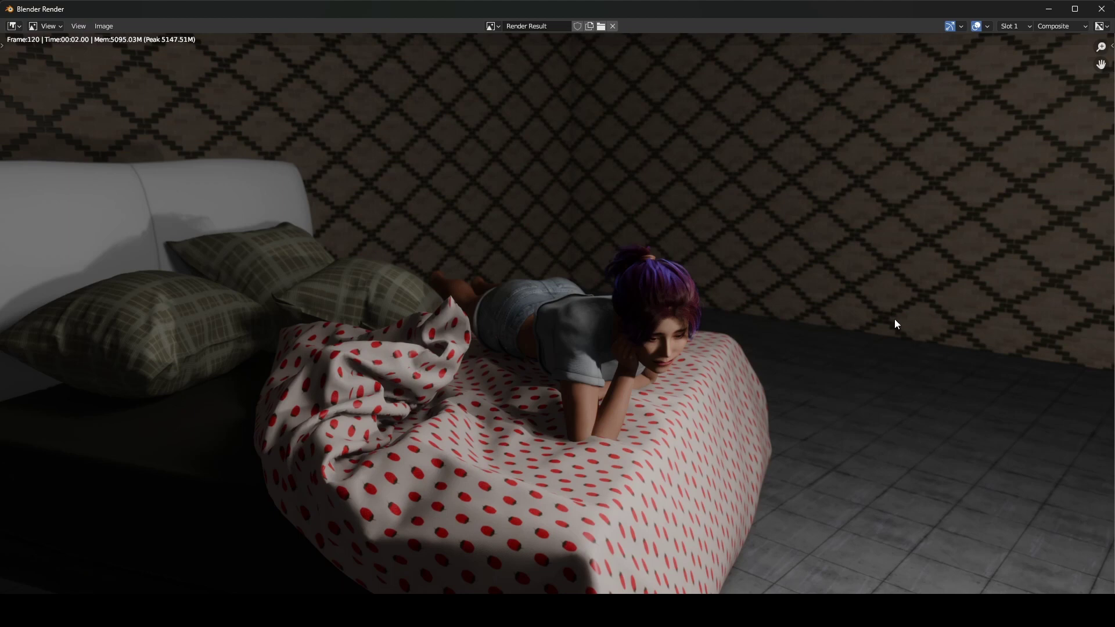
{"action": "left_click", "coordinate": [1102, 11]}
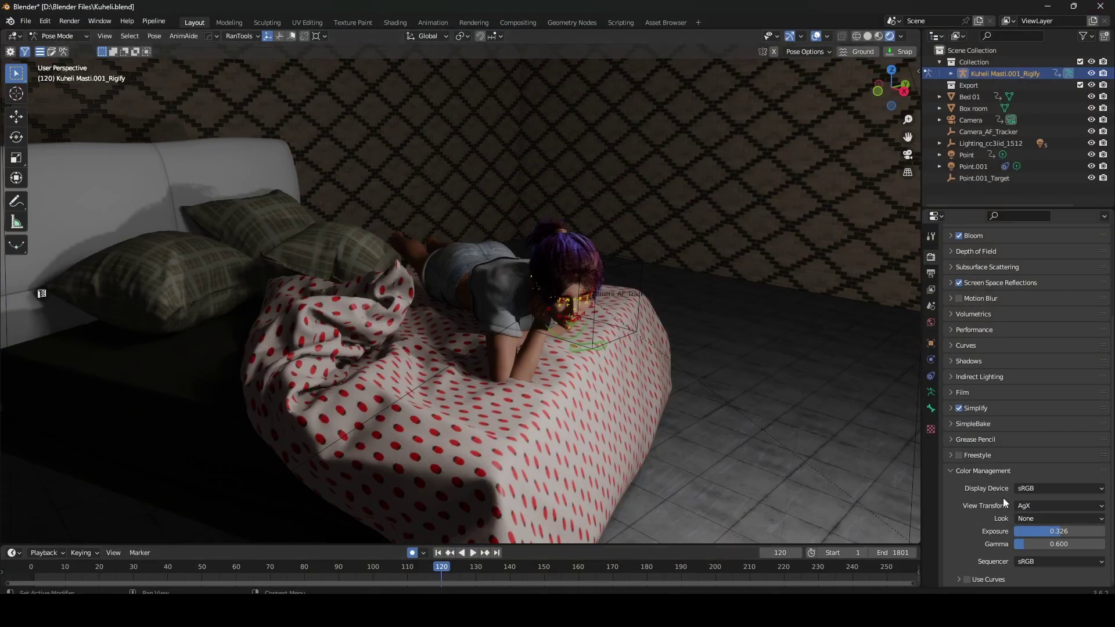
{"action": "left_click", "coordinate": [949, 469]}
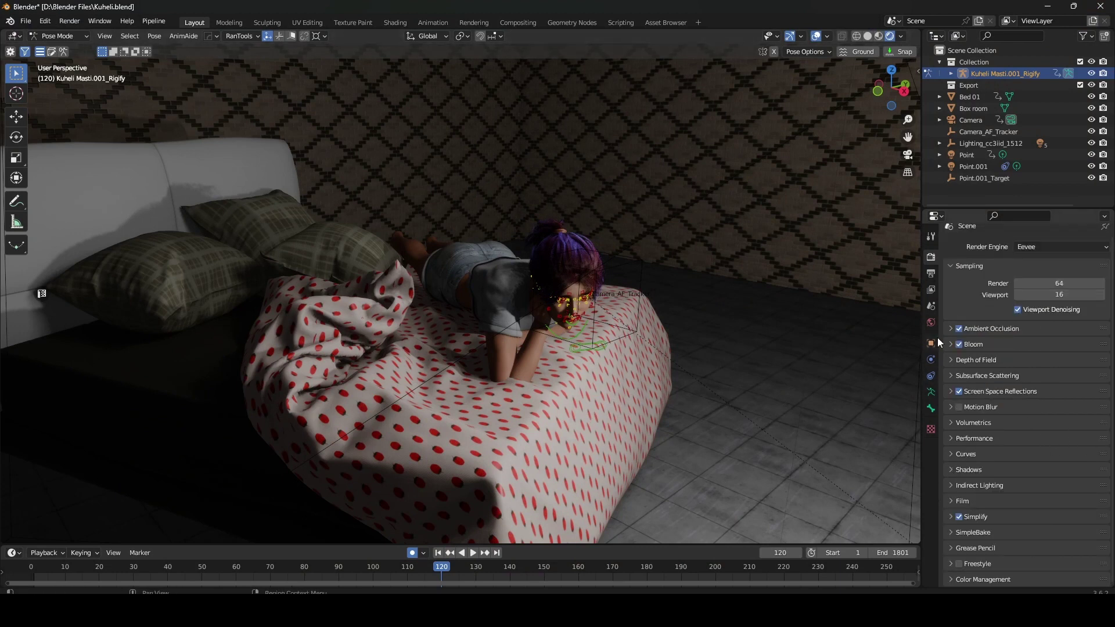
Set the output file format to OpenEXR in Output Properties
{"action": "left_click", "coordinate": [930, 274]}
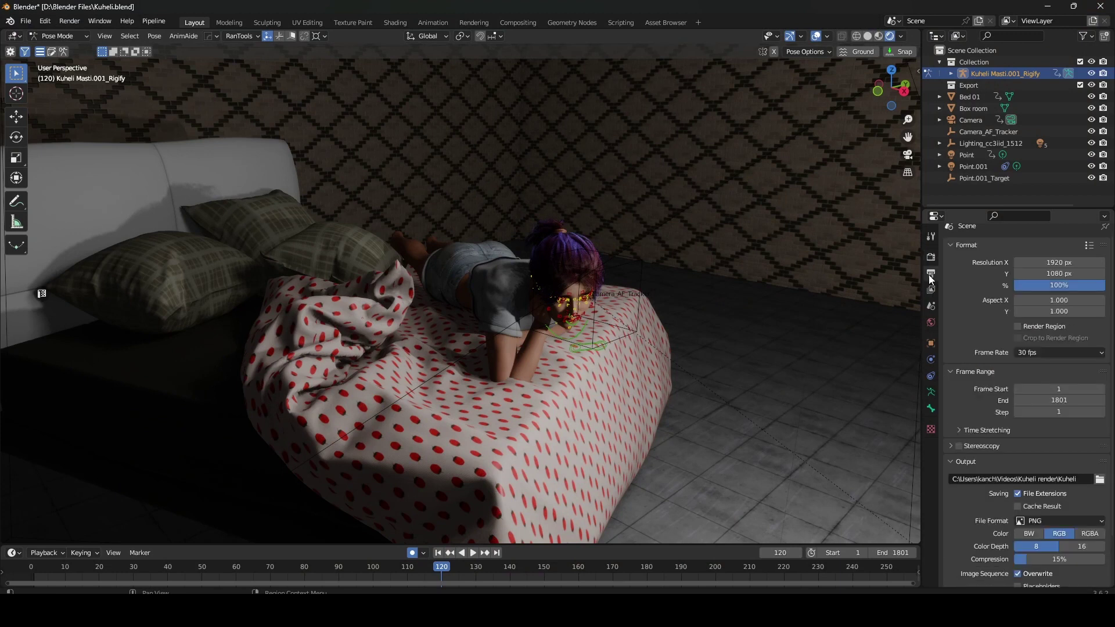
{"action": "left_click", "coordinate": [1094, 521]}
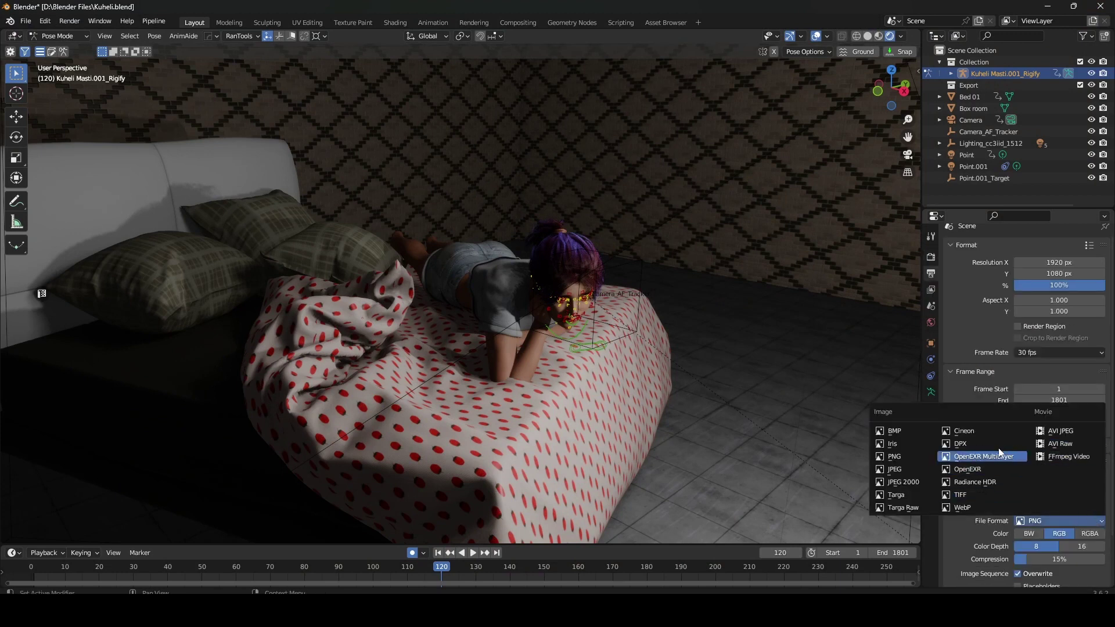
{"action": "left_click", "coordinate": [974, 468]}
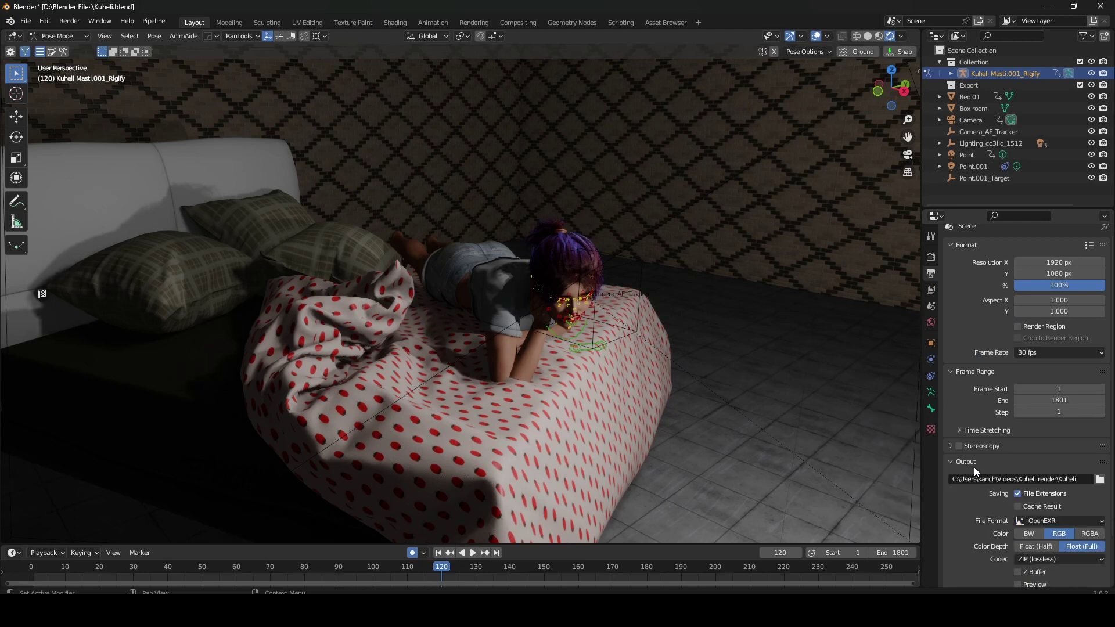
{"action": "scroll", "coordinate": [1052, 455], "scroll_direction": "down", "scroll_amount": 3}
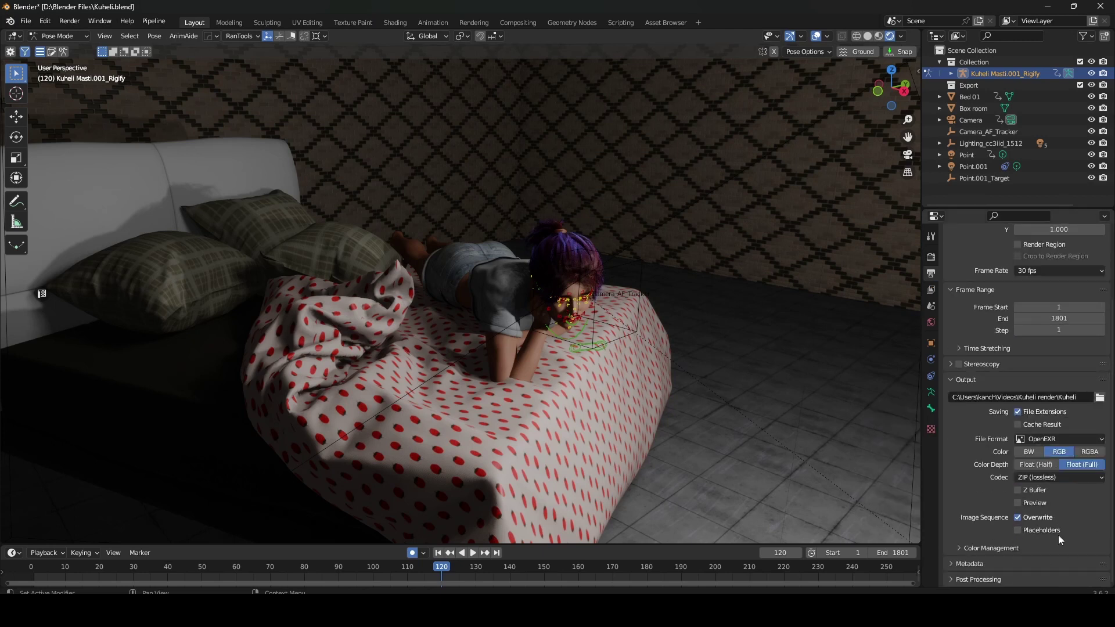
Override the output's colour management and set its colour space to AgX Log
{"action": "left_click", "coordinate": [959, 548]}
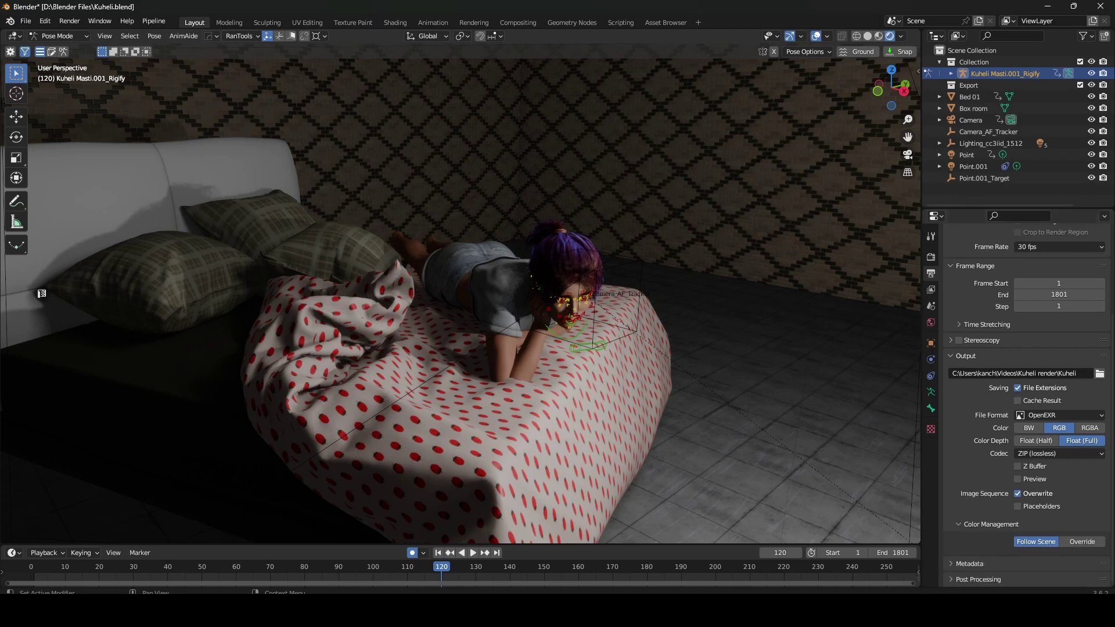
{"action": "left_click", "coordinate": [1083, 541]}
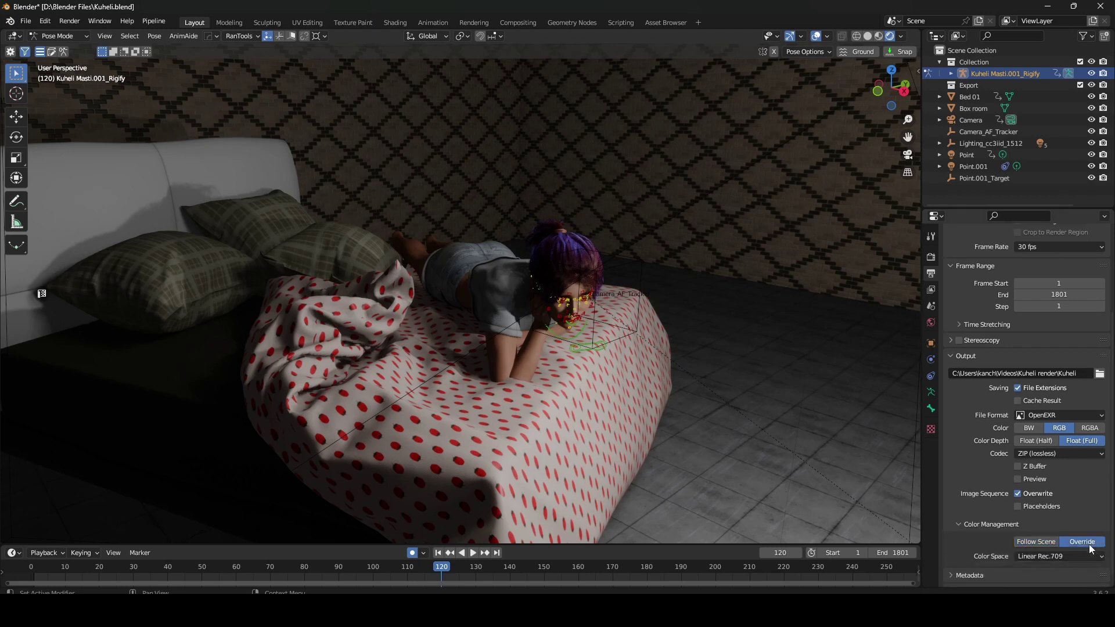
{"action": "left_click", "coordinate": [1050, 557]}
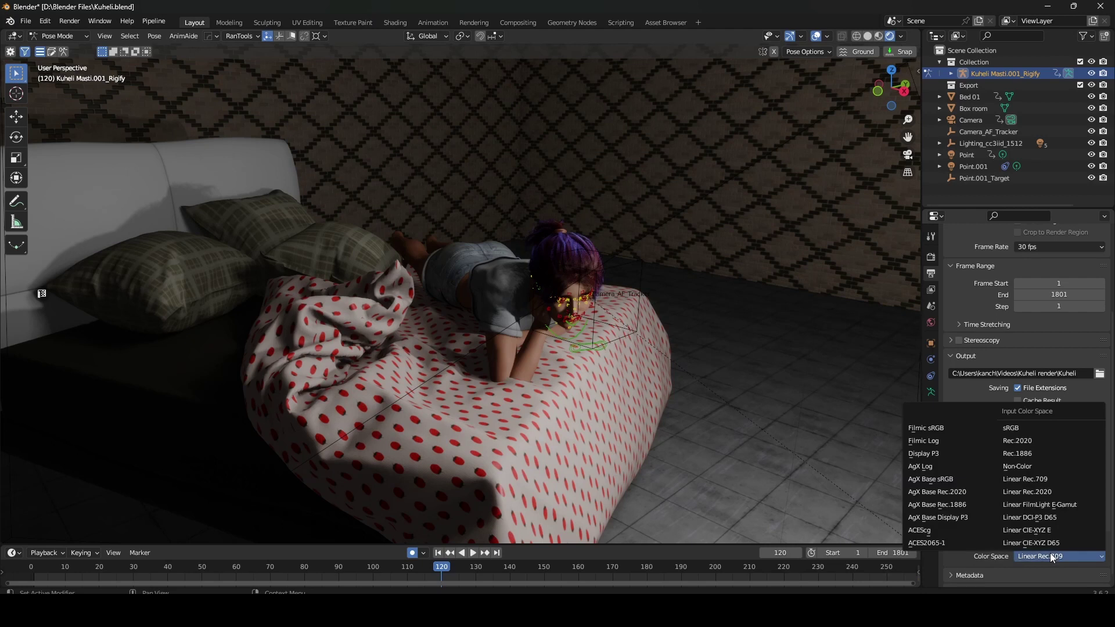
{"action": "left_click", "coordinate": [928, 467]}
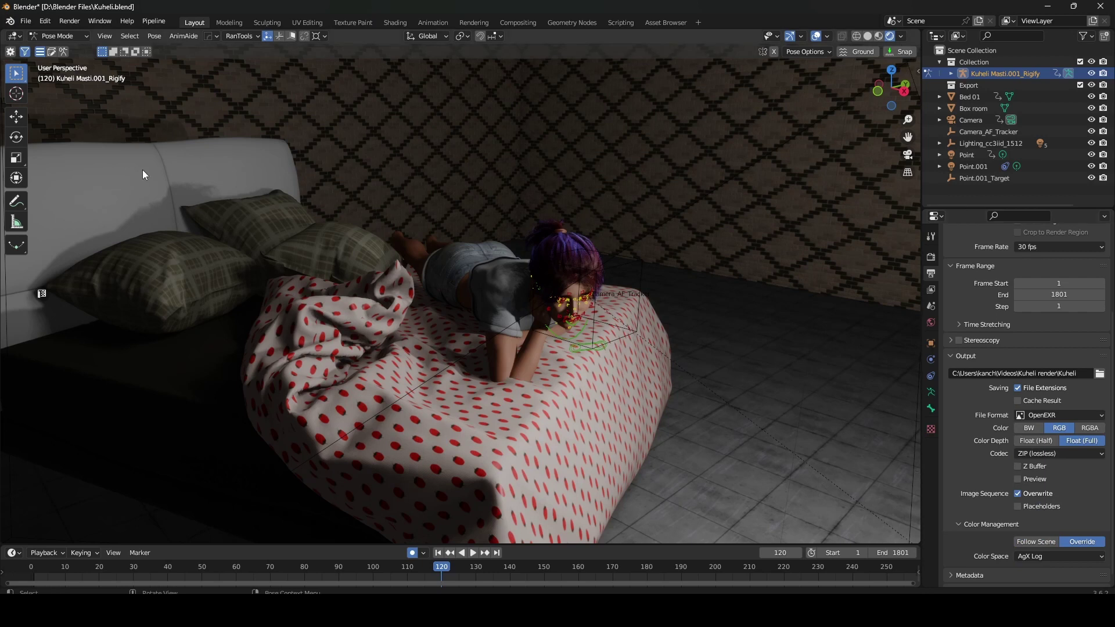
{"action": "left_click", "coordinate": [75, 22]}
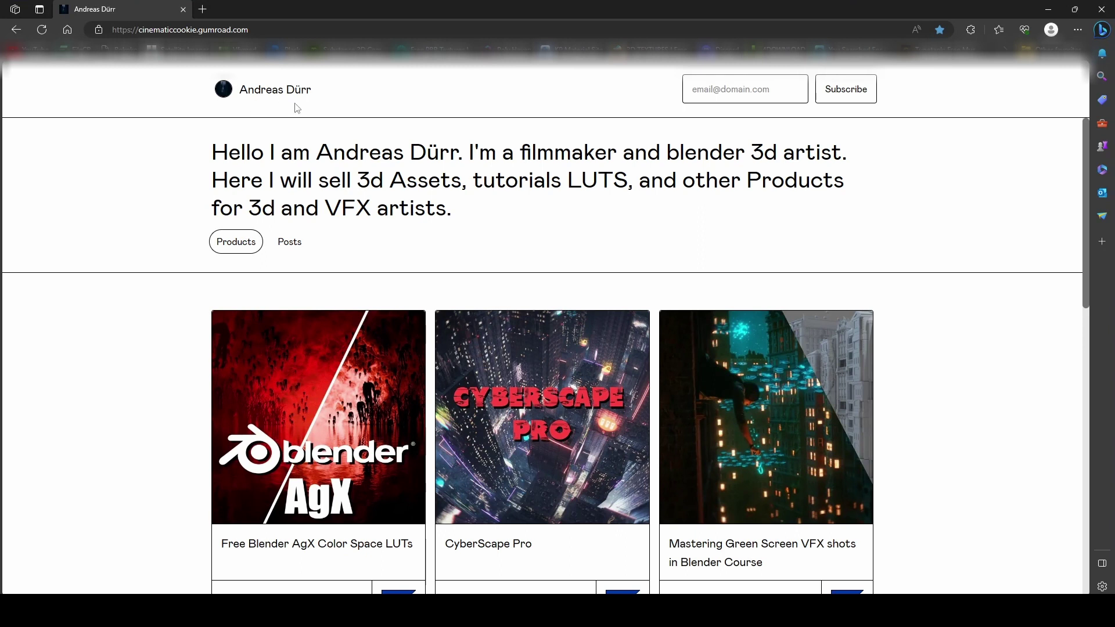
Open the Free Blender AgX Color Space LUTs product page, scroll through it, then minimize the browser
{"action": "scroll", "coordinate": [394, 294], "scroll_direction": "down", "scroll_amount": 3}
{"action": "scroll", "coordinate": [395, 320], "scroll_direction": "up", "scroll_amount": 2}
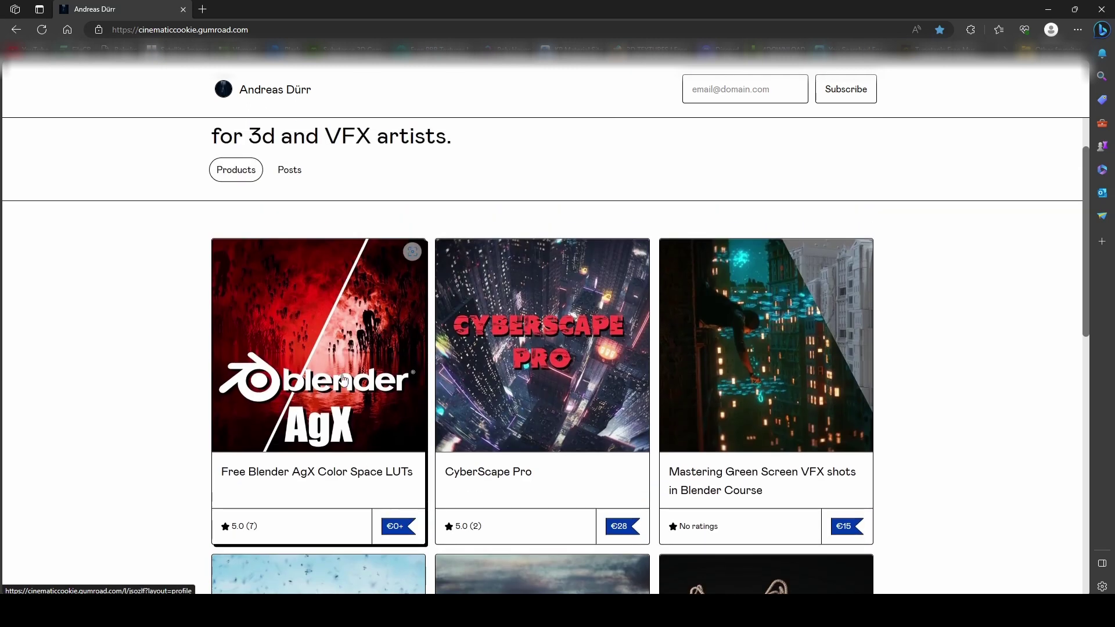
{"action": "left_click", "coordinate": [323, 376]}
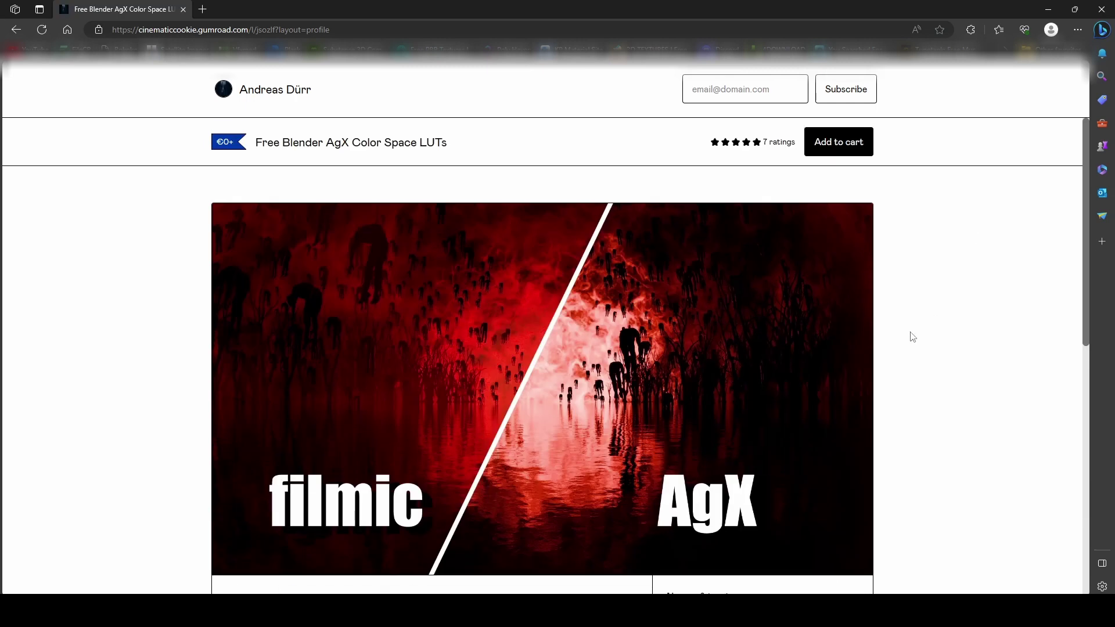
{"action": "scroll", "coordinate": [916, 328], "scroll_direction": "down", "scroll_amount": 4}
{"action": "scroll", "coordinate": [915, 328], "scroll_direction": "down", "scroll_amount": 3}
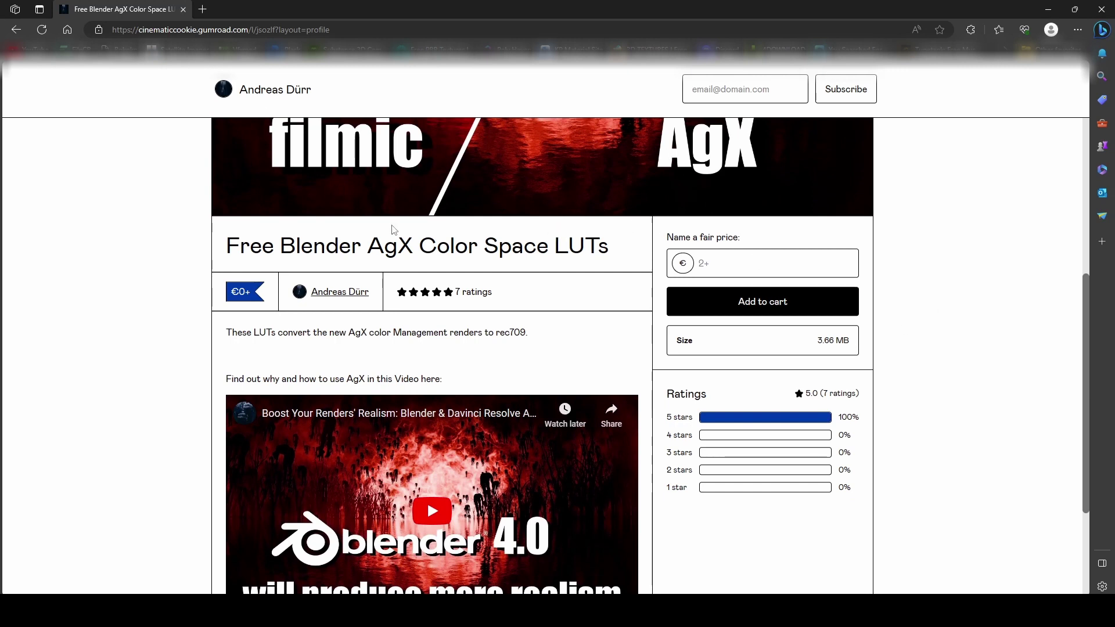
{"action": "scroll", "coordinate": [548, 251], "scroll_direction": "up", "scroll_amount": 3}
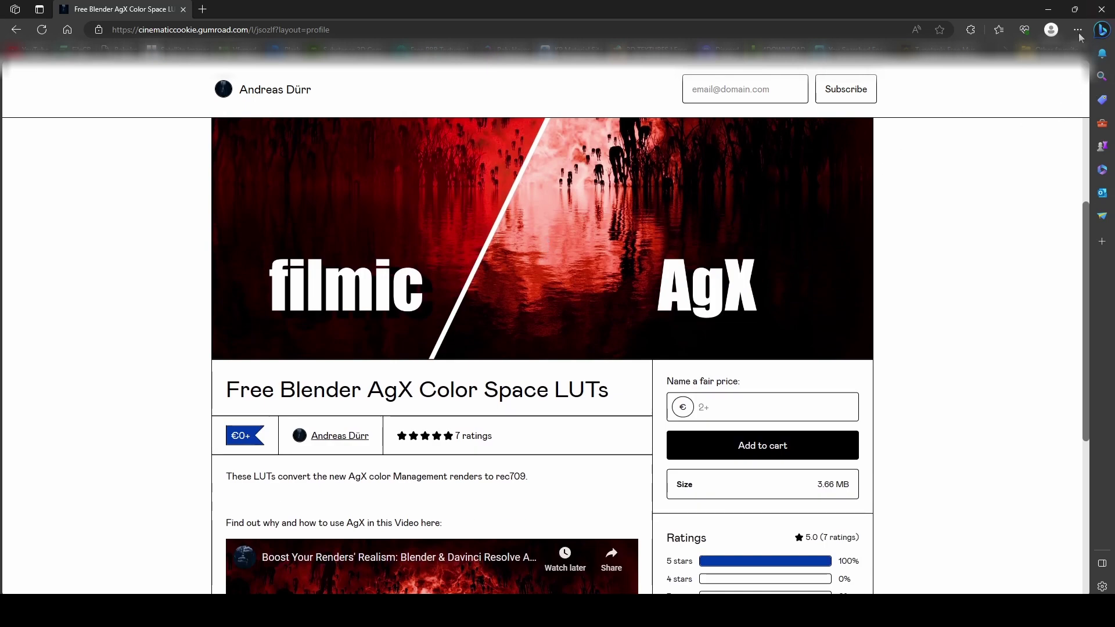
{"action": "scroll", "coordinate": [673, 276], "scroll_direction": "down", "scroll_amount": 3}
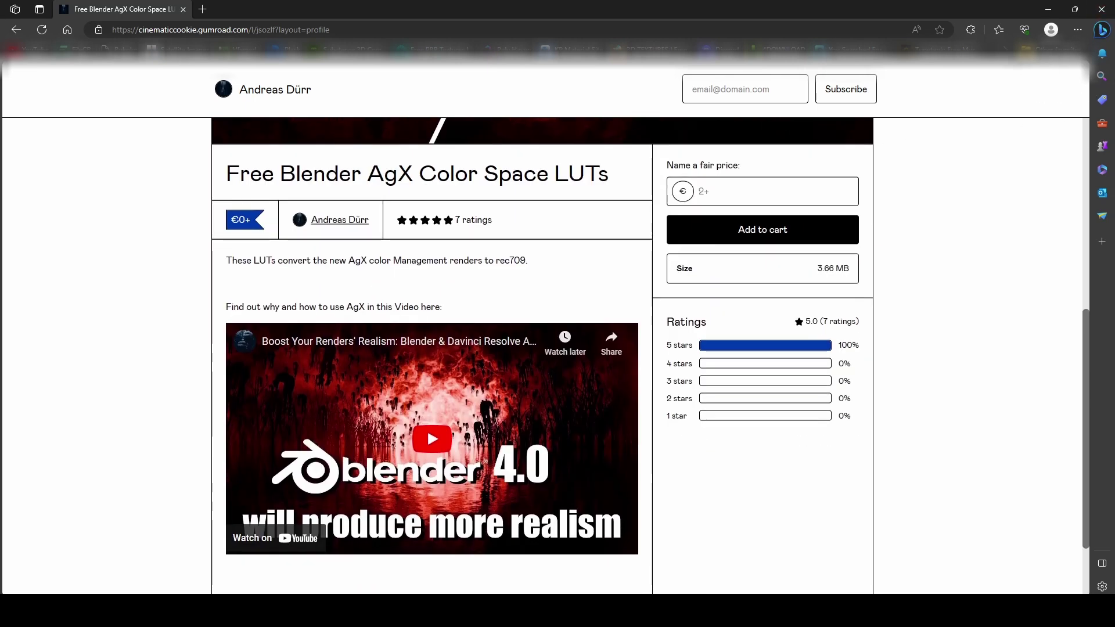
{"action": "left_click", "coordinate": [1049, 13]}
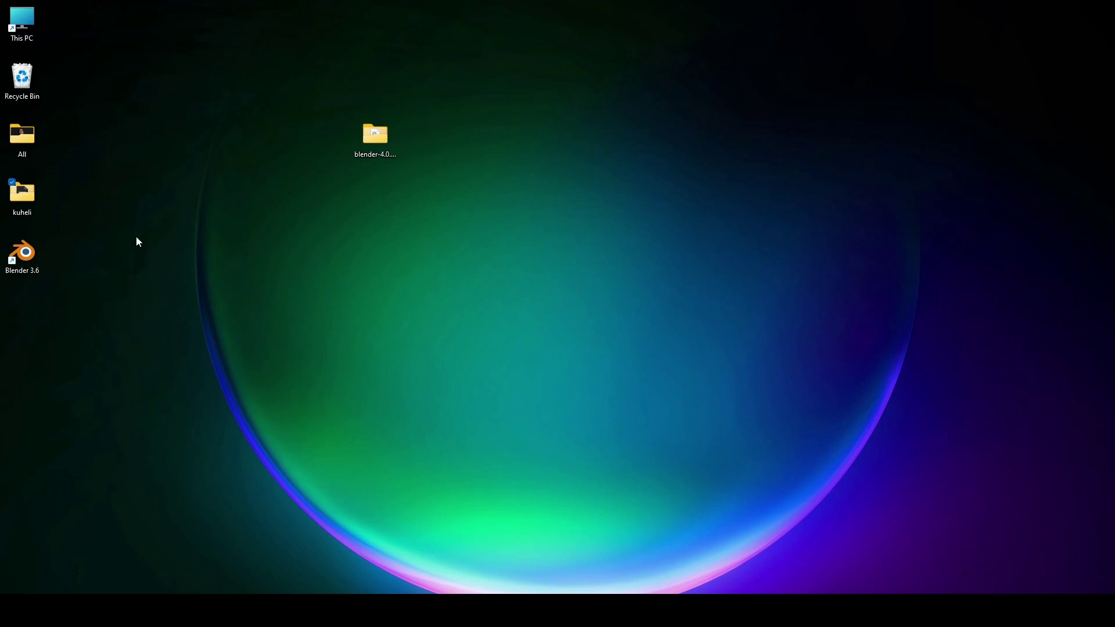
Inspect the desktop AgX-main folder and its LUTs subfolder, then close the Explorer windows
{"action": "left_click", "coordinate": [28, 26]}
{"action": "left_click", "coordinate": [332, 200]}
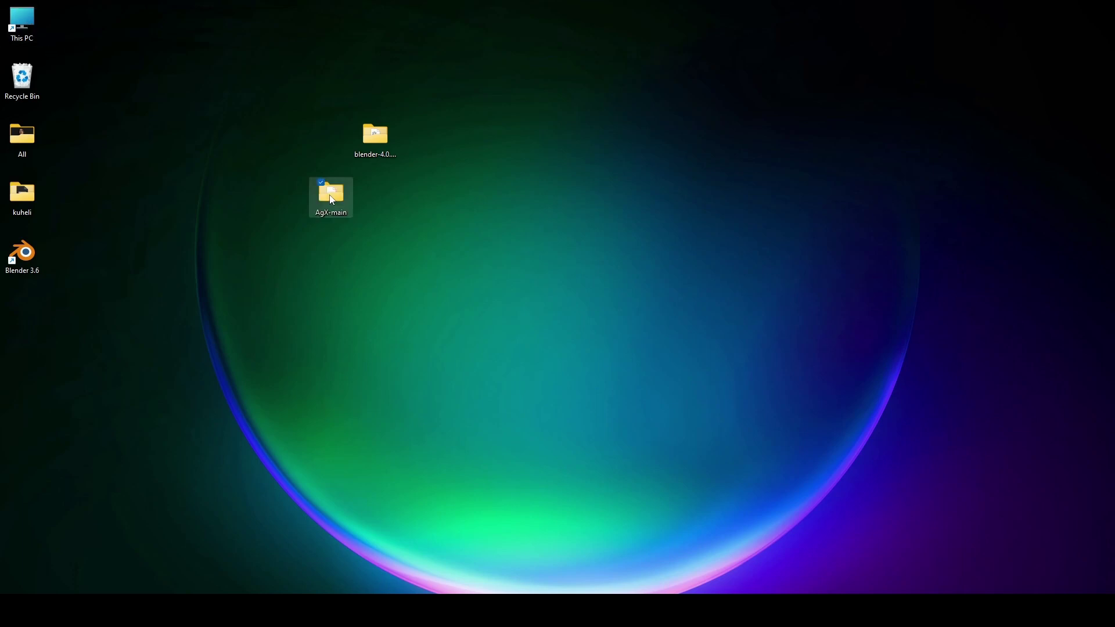
{"action": "double_click", "coordinate": [332, 200]}
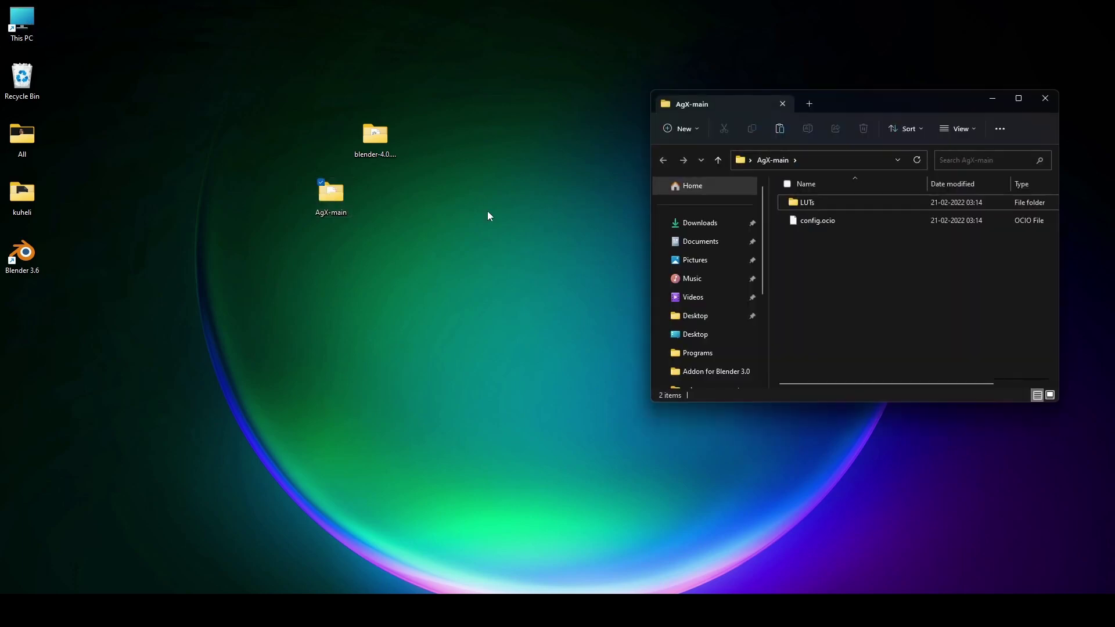
{"action": "double_click", "coordinate": [794, 202]}
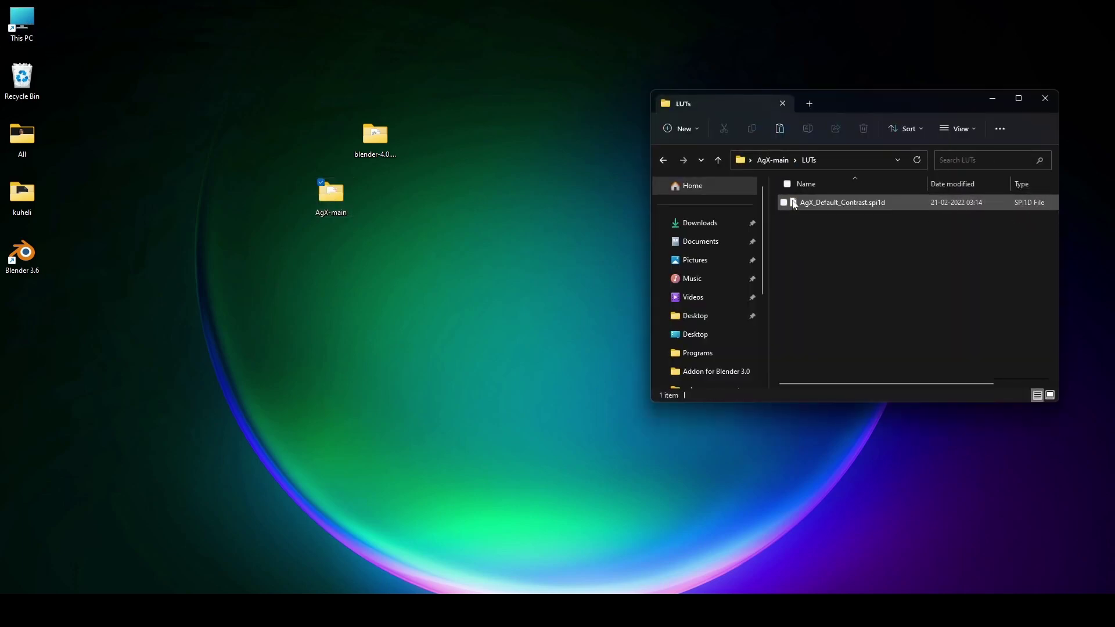
{"action": "left_click", "coordinate": [1046, 99]}
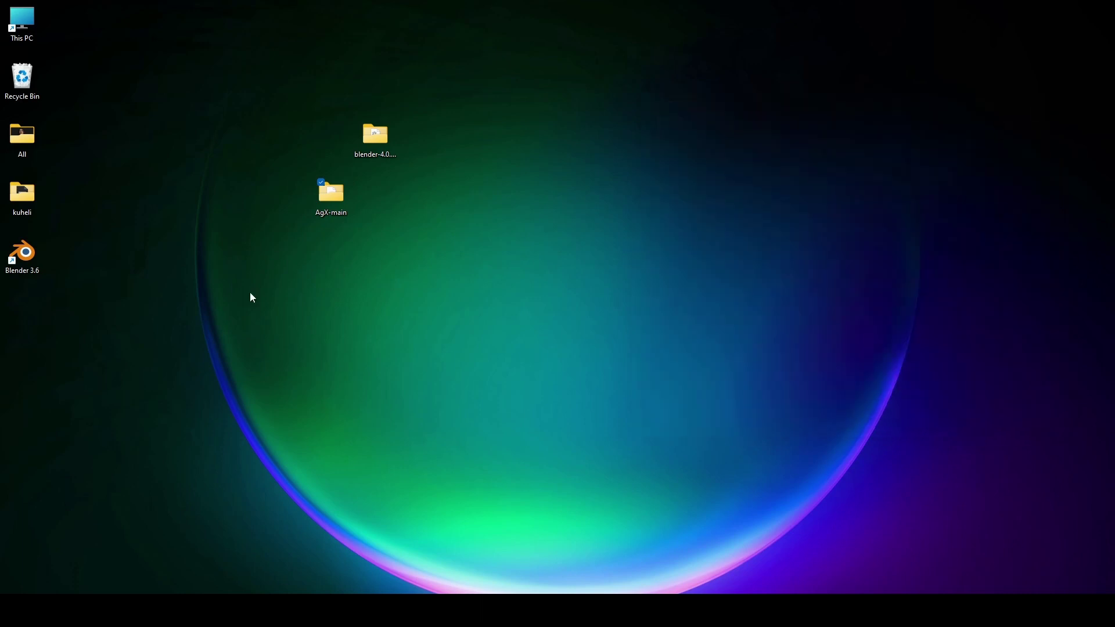
{"action": "double_click", "coordinate": [332, 200]}
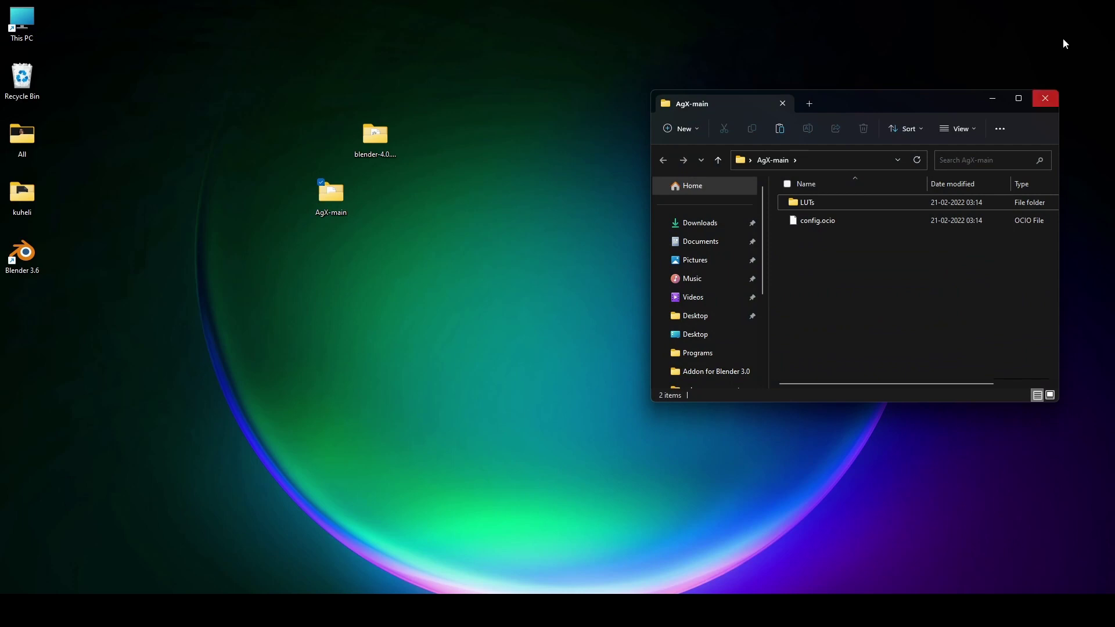
{"action": "left_click", "coordinate": [1045, 98]}
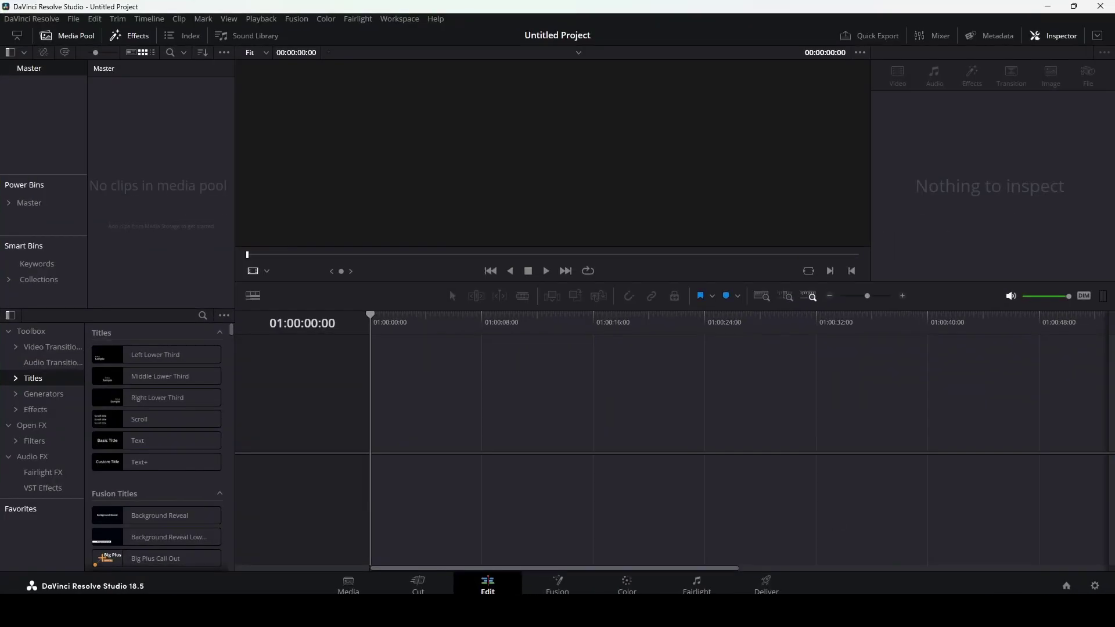
Confirm Resolve's LUT folder already contains AgX, cancel Project Settings, and maximize Resolve
{"action": "left_click", "coordinate": [1096, 586]}
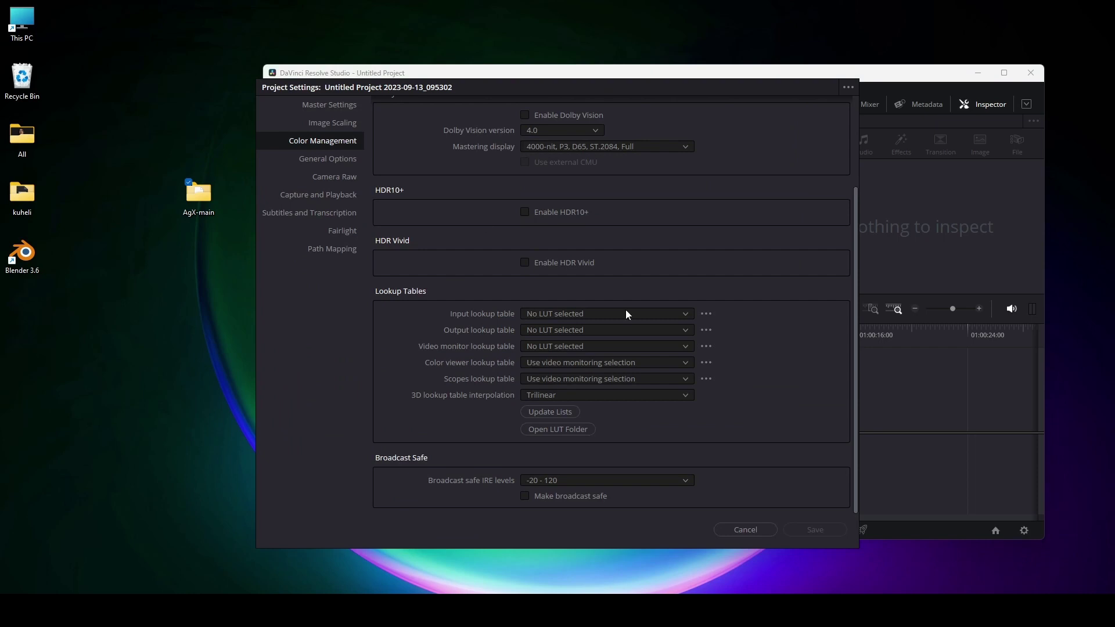
{"action": "left_click", "coordinate": [573, 437]}
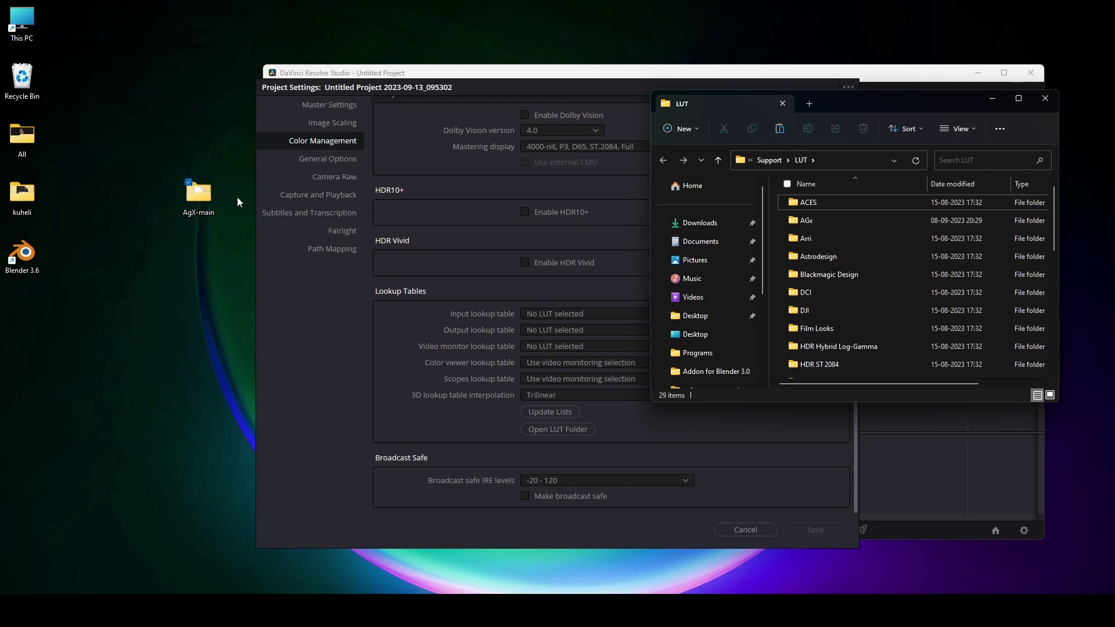
{"action": "left_click", "coordinate": [1046, 98]}
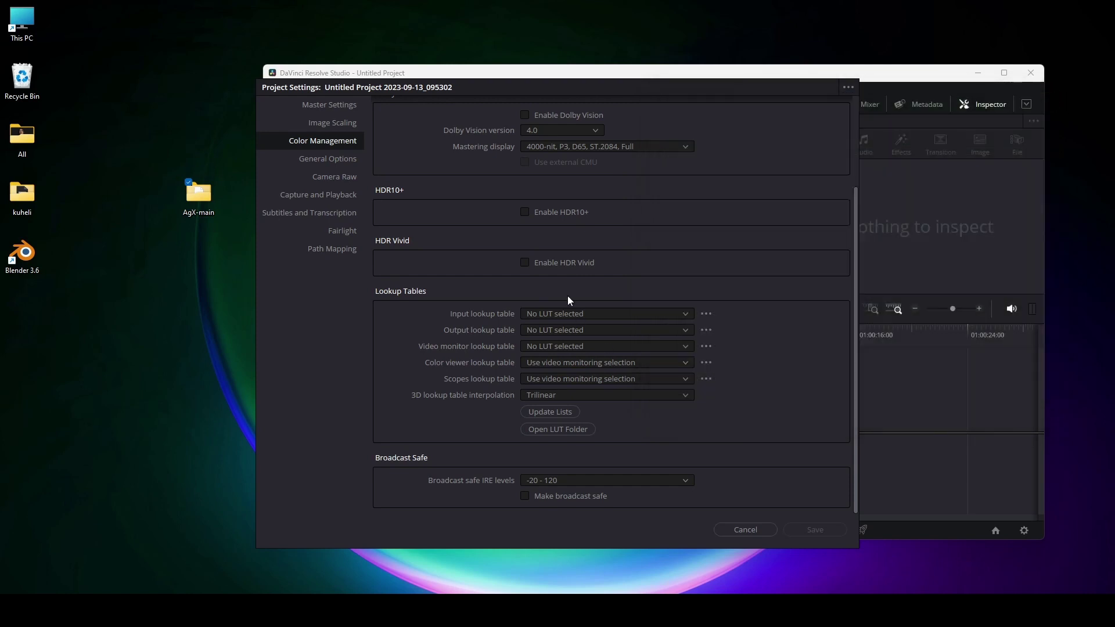
{"action": "left_click", "coordinate": [746, 529]}
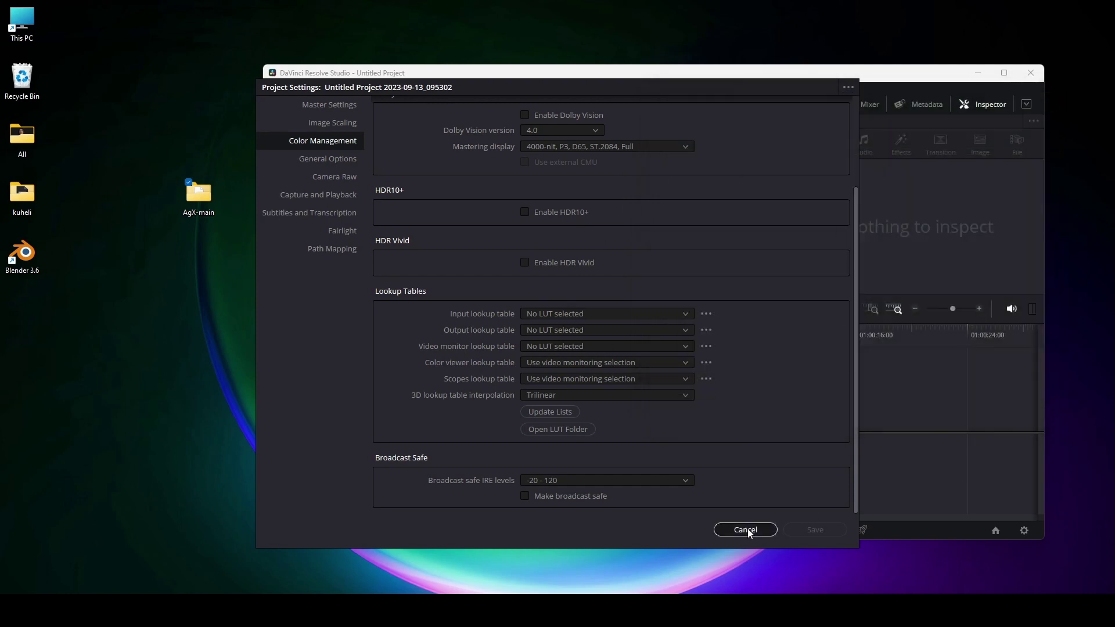
{"action": "left_click", "coordinate": [1004, 73]}
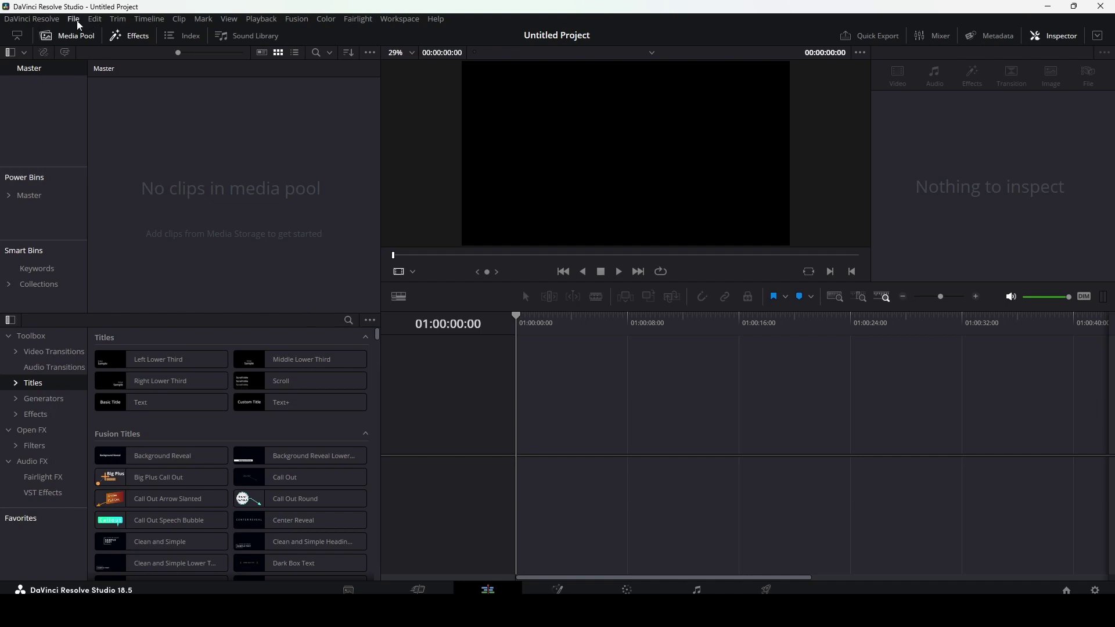
Import Kuheli0001.exr from the kuheli folder into the Media Pool as one frame sequence
{"action": "left_click_drag", "start_coordinate": [290, 6], "coordinate": [449, 52]}
{"action": "left_click", "coordinate": [23, 187]}
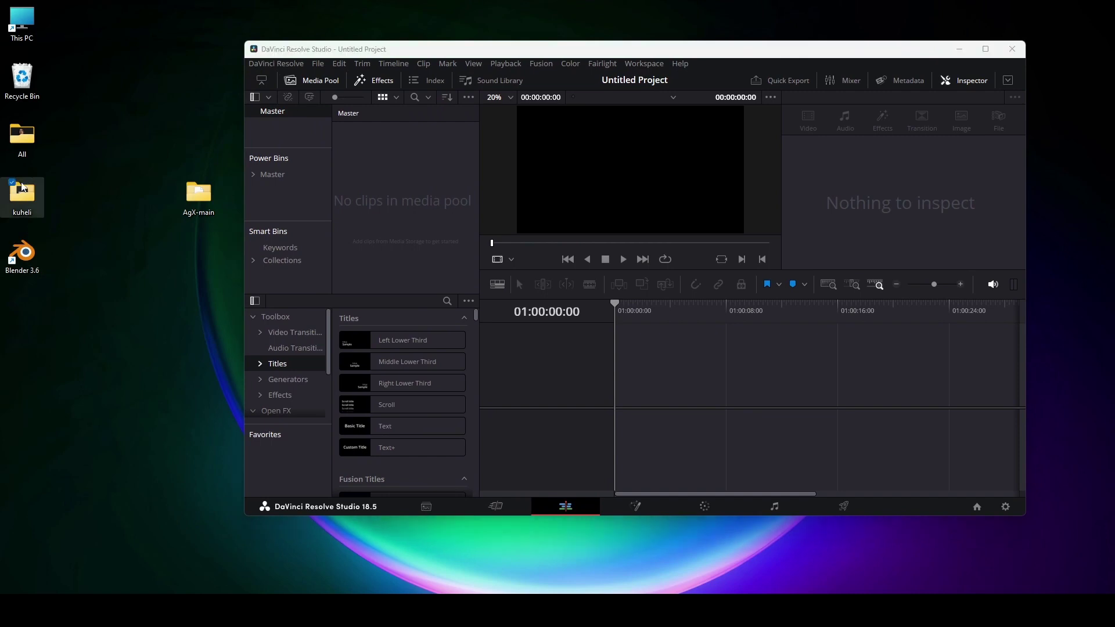
{"action": "double_click", "coordinate": [23, 187]}
{"action": "left_click", "coordinate": [782, 202]}
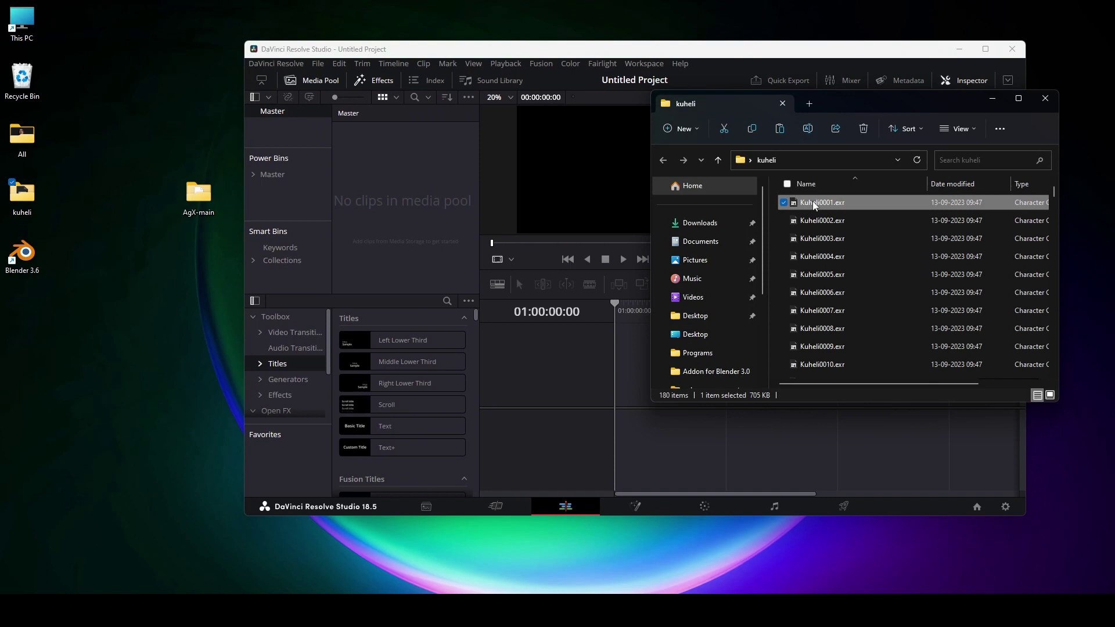
{"action": "left_click_drag", "start_coordinate": [813, 201], "coordinate": [616, 416]}
Load the Kuheli[0001-0180].exr clip on Timeline 1, scrub it, and bring it into the Color page
{"action": "left_click", "coordinate": [370, 141]}
{"action": "left_click_drag", "start_coordinate": [625, 302], "coordinate": [639, 305]}
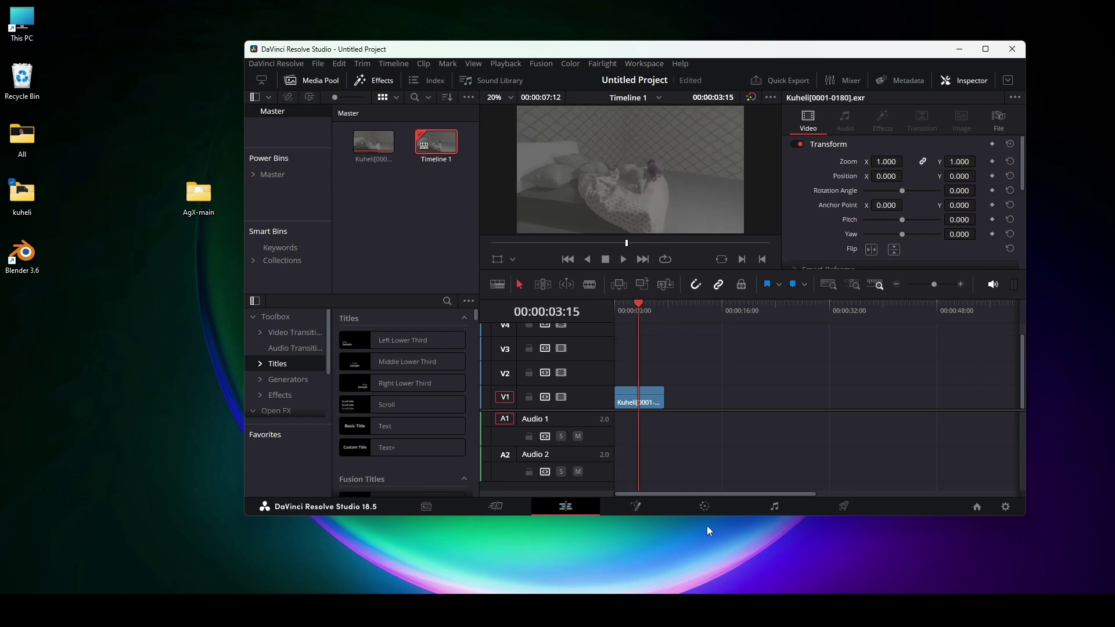
{"action": "left_click", "coordinate": [705, 508]}
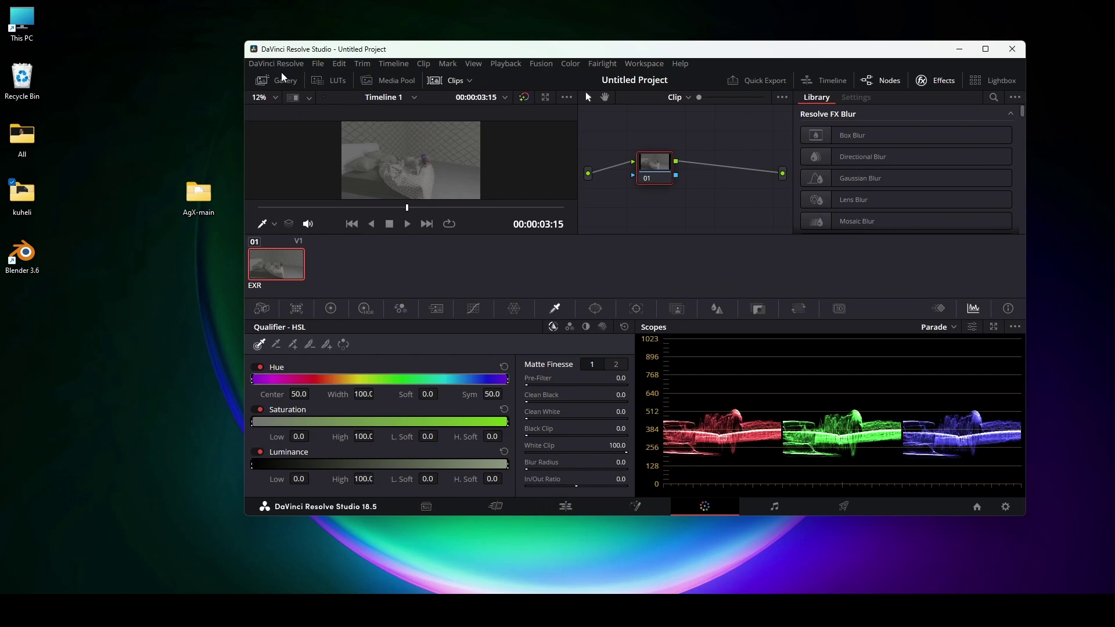
Drop the AgX Log LUT from the AgX folder onto node 01, then return to the Edit page
{"action": "left_click", "coordinate": [330, 80]}
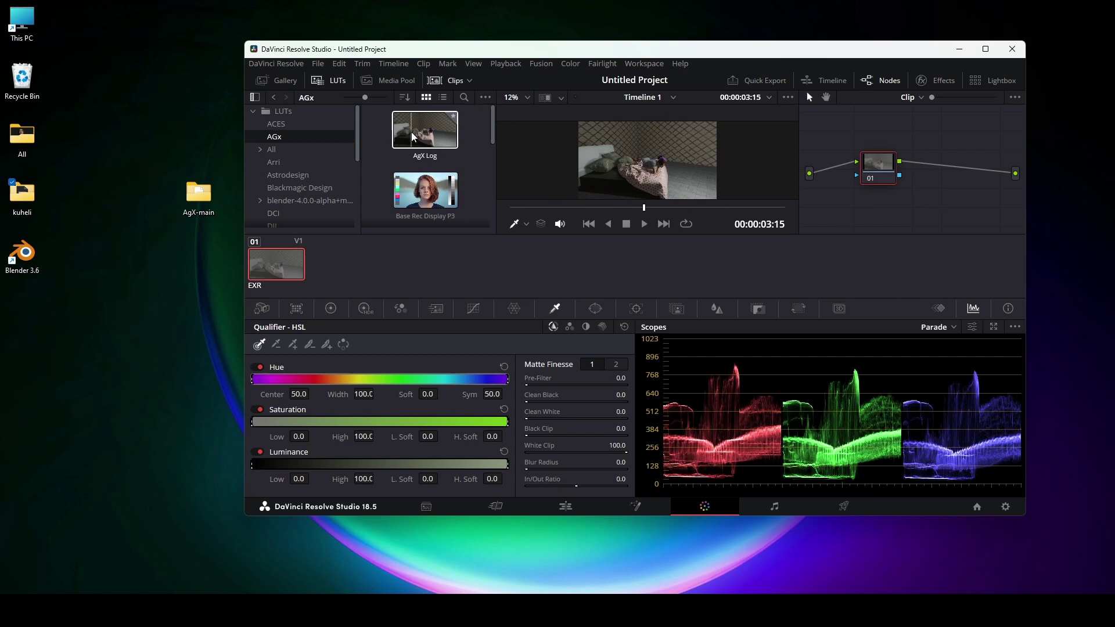
{"action": "left_click_drag", "start_coordinate": [426, 132], "coordinate": [667, 170]}
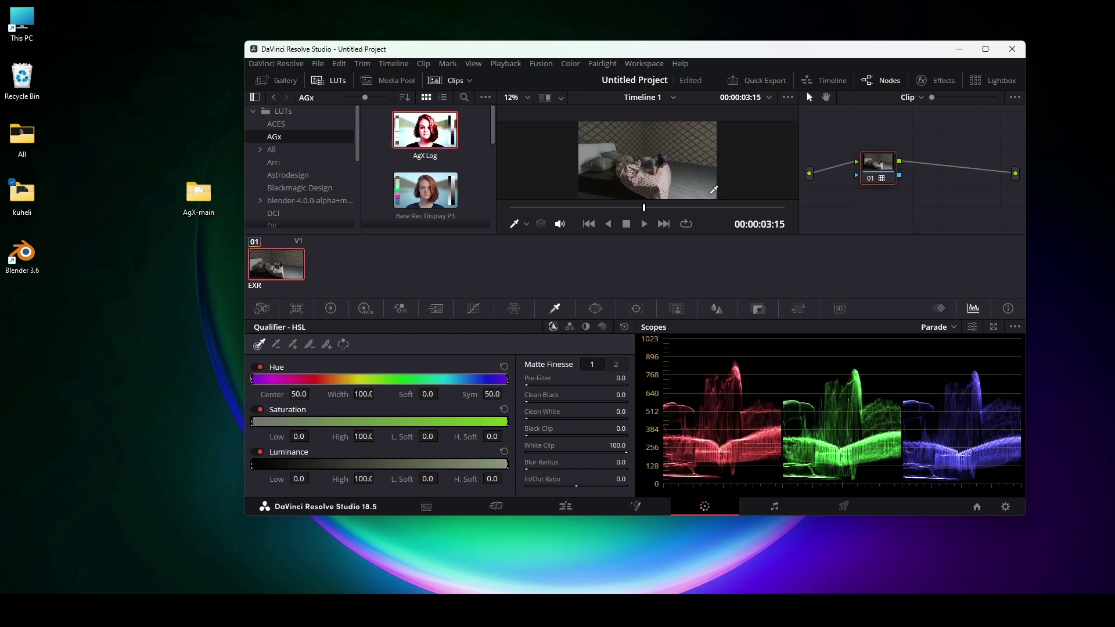
{"action": "left_click", "coordinate": [564, 509]}
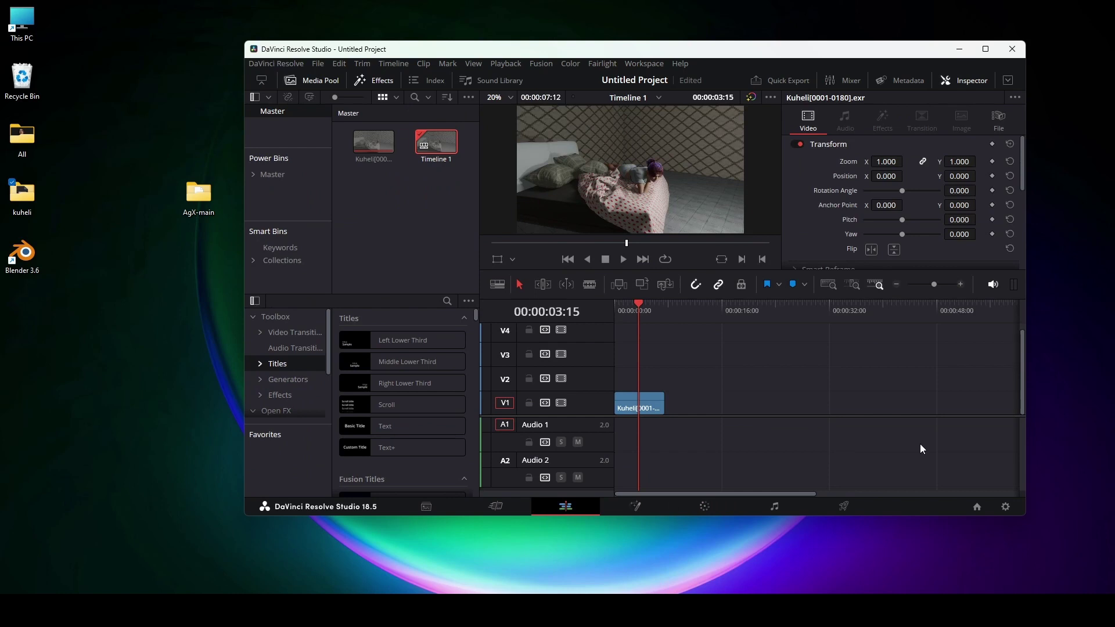
Play Timeline 1 from 00:00:00:00 through to its end at 00:00:07:12
{"action": "left_click_drag", "start_coordinate": [644, 312], "coordinate": [597, 310]}
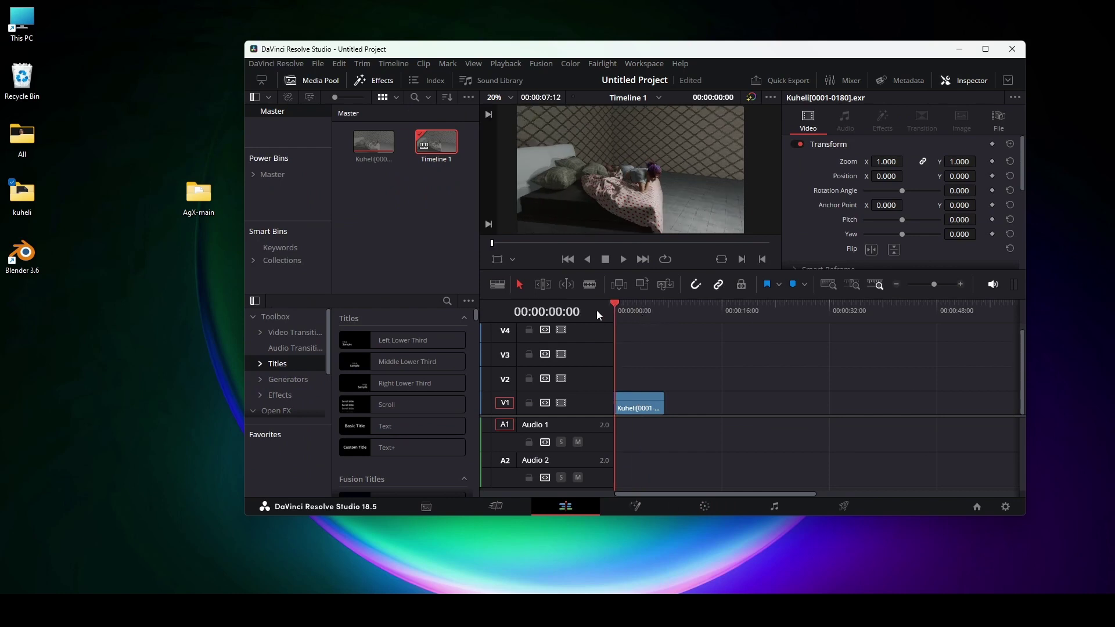
{"action": "left_click", "coordinate": [622, 260]}
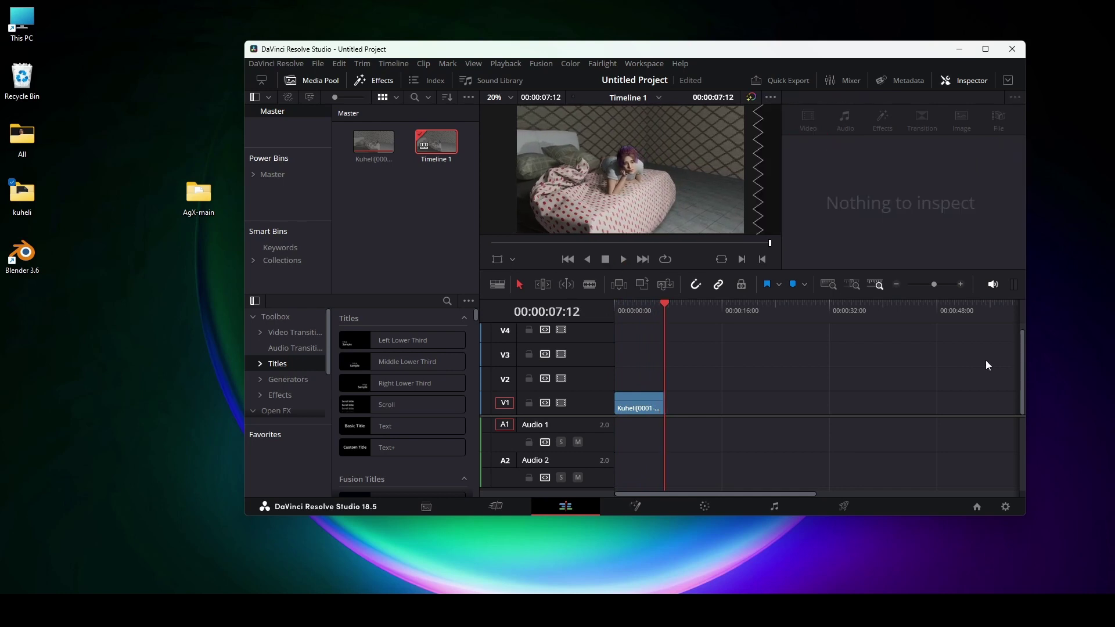
Maximize Resolve, go to the Color page, and add a serial node after node 01 with Alt+S
{"action": "left_click", "coordinate": [986, 49]}
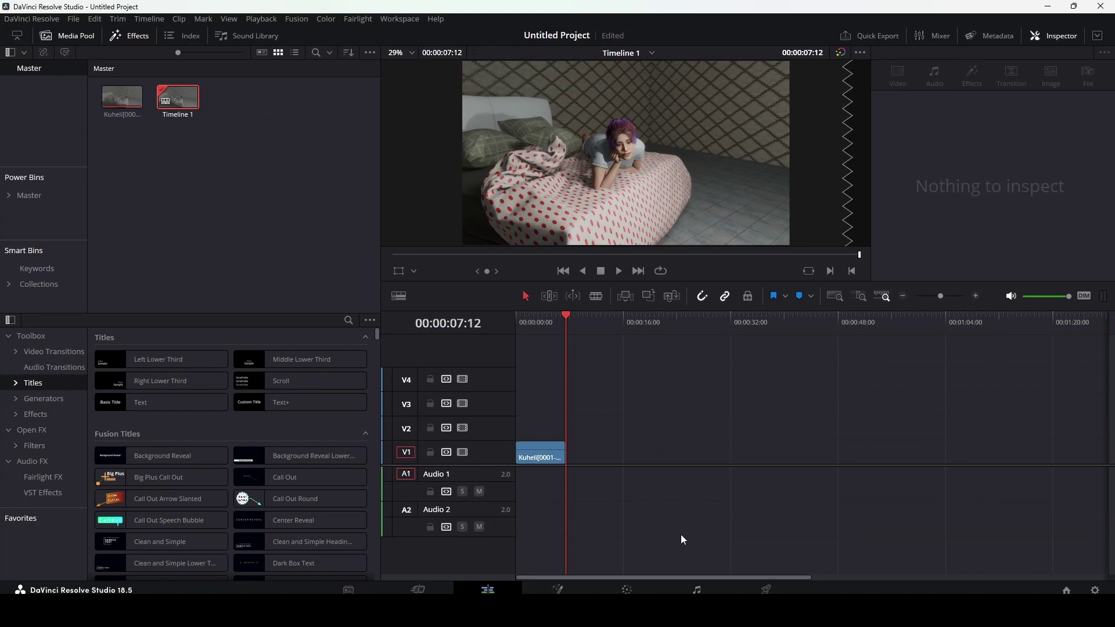
{"action": "left_click", "coordinate": [627, 590]}
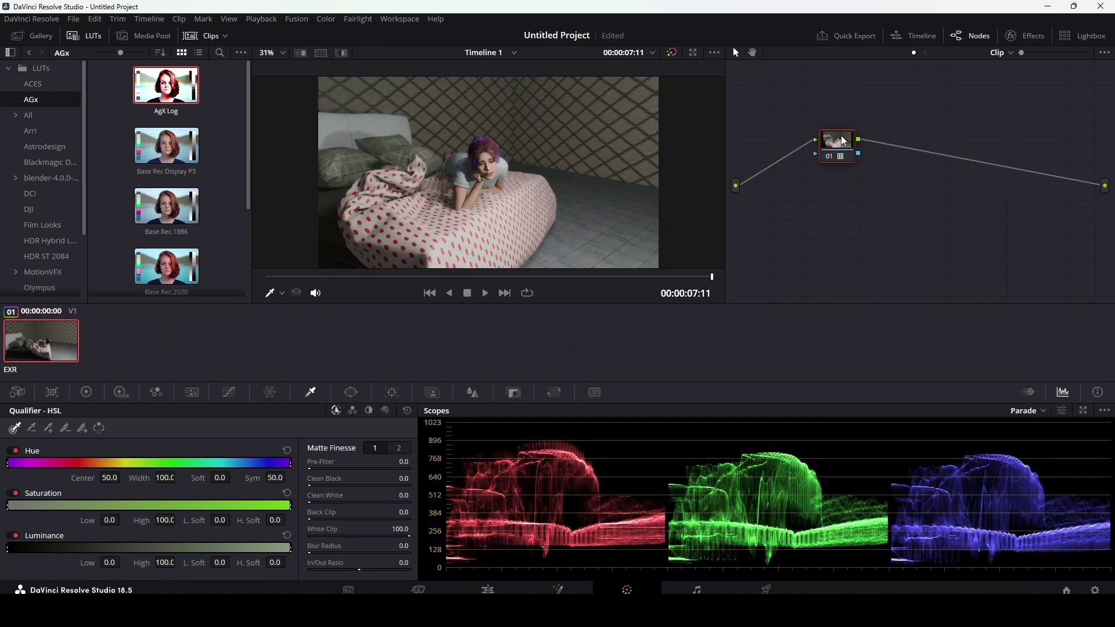
{"action": "key", "text": "alt+s"}
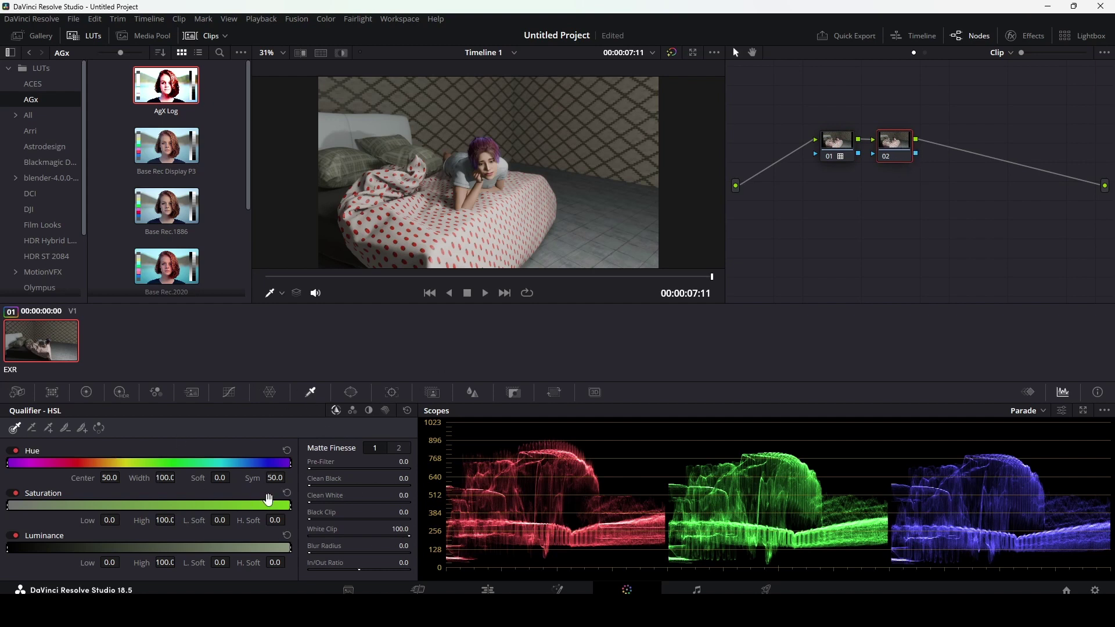
In Primaries - Color Wheels, set contrast 1.022, lift -0.01 and saturation 51.80
{"action": "left_click", "coordinate": [86, 392]}
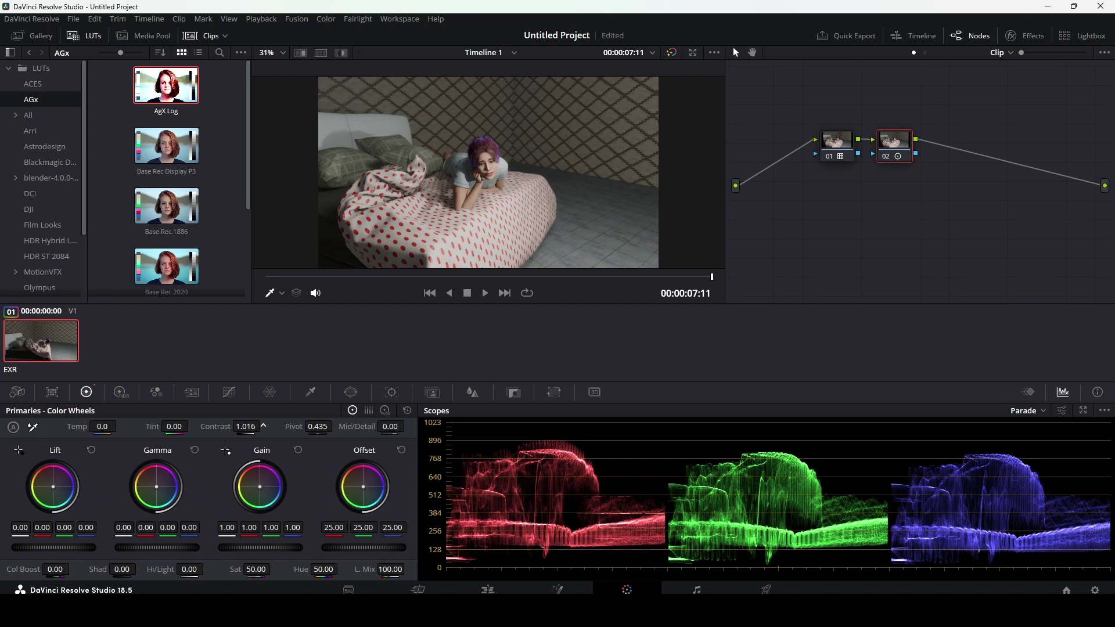
{"action": "left_click_drag", "start_coordinate": [246, 426], "coordinate": [249, 426]}
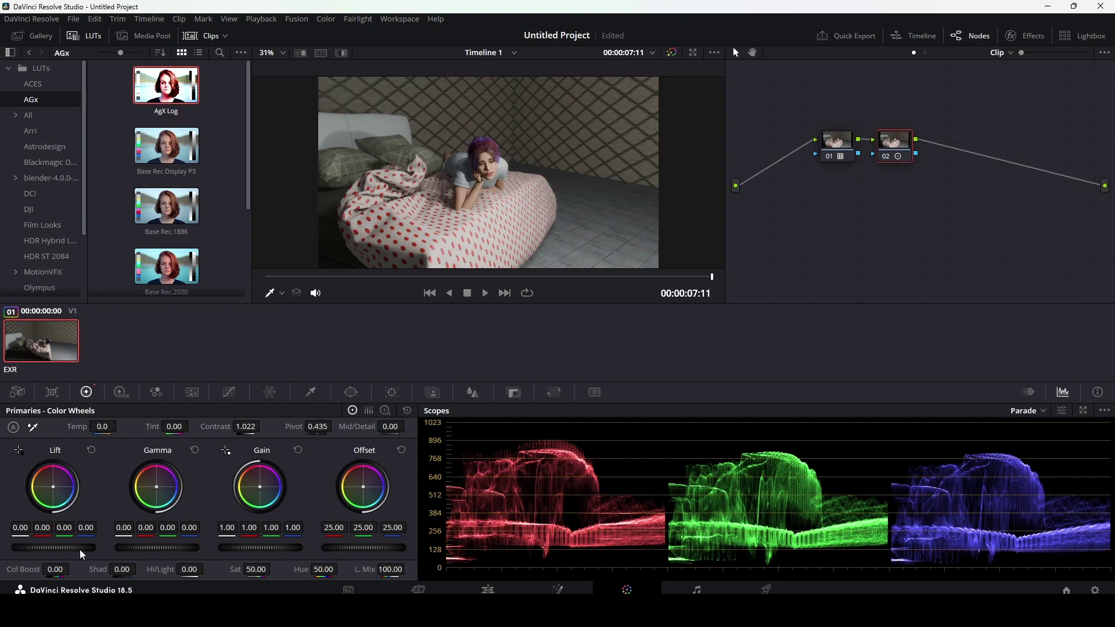
{"action": "left_click_drag", "start_coordinate": [54, 547], "coordinate": [50, 547]}
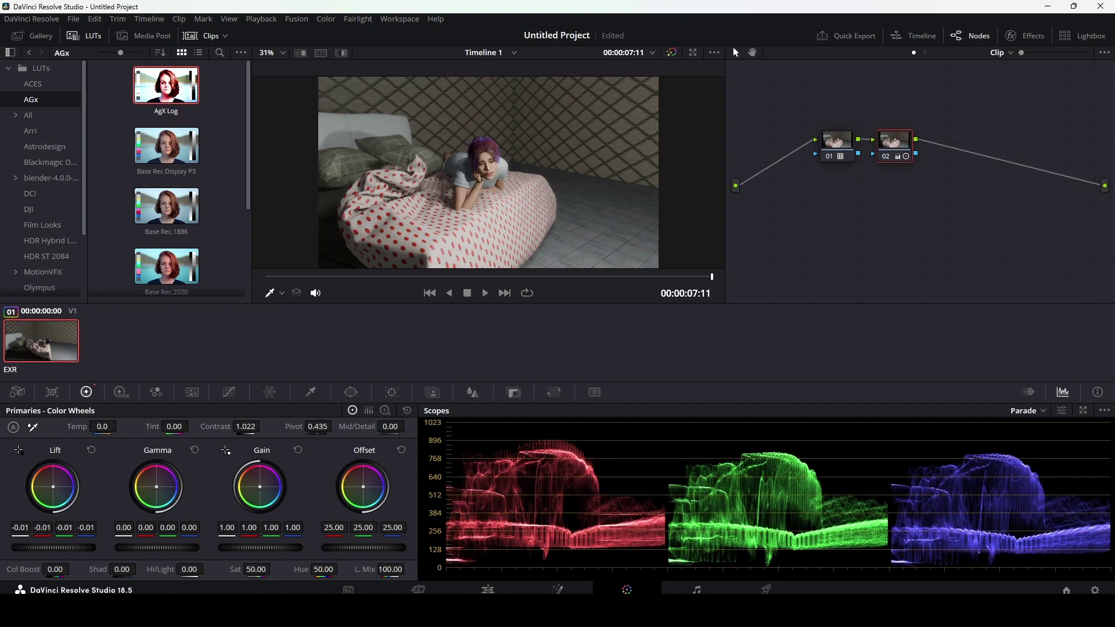
{"action": "left_click_drag", "start_coordinate": [256, 570], "coordinate": [273, 570]}
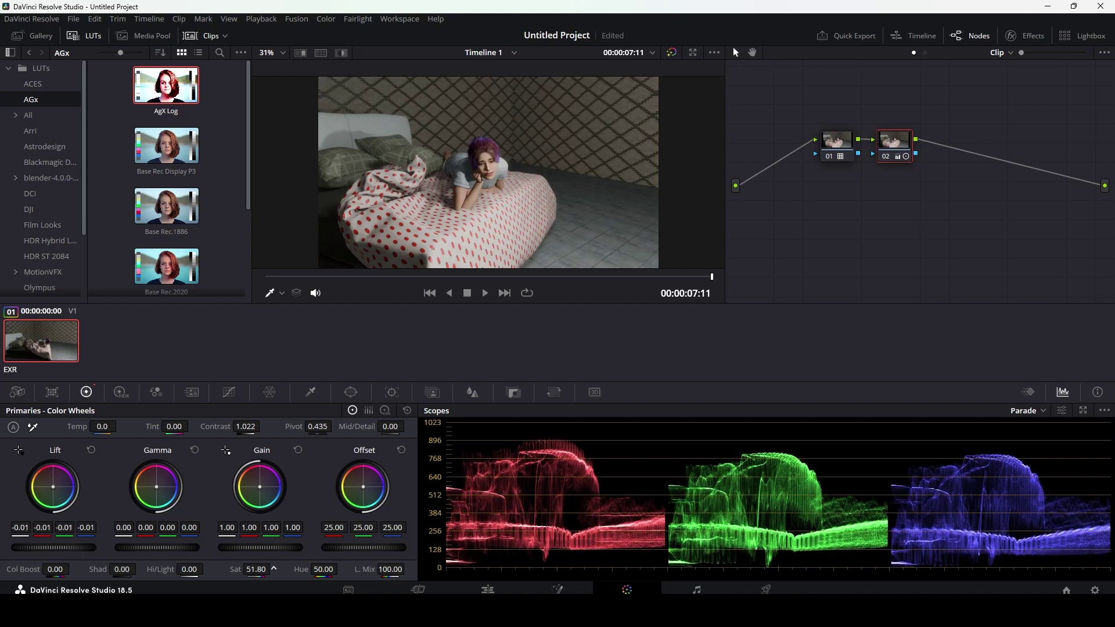
Switch to the Edit page with Shift+4 and scrub the two-node graded clip to 00:00:03:17
{"action": "key", "text": "shift+4"}
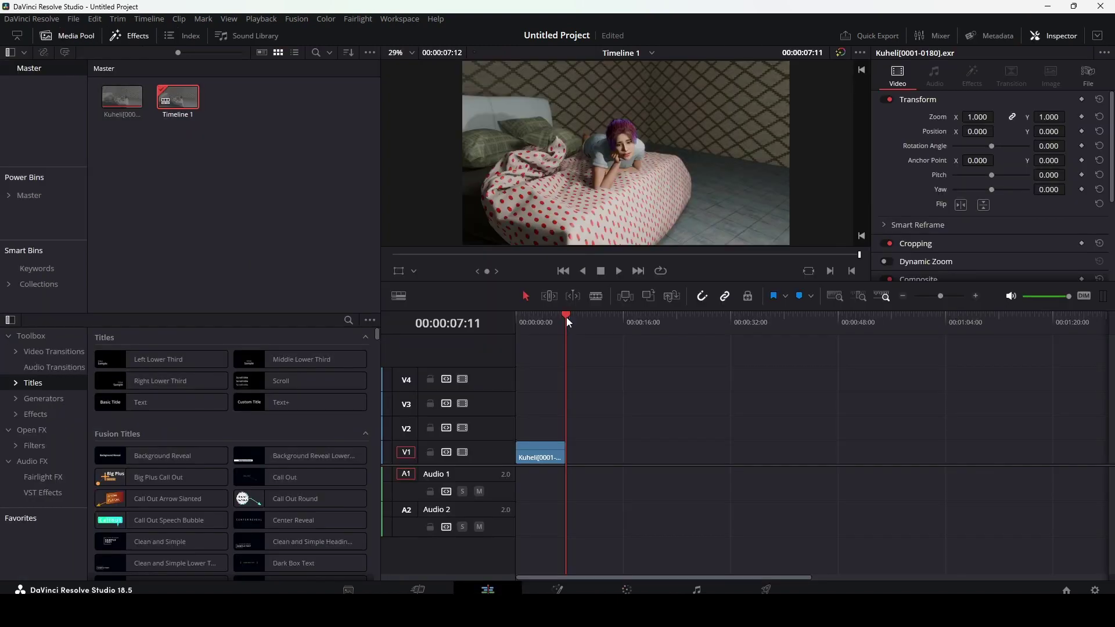
{"action": "left_click_drag", "start_coordinate": [567, 317], "coordinate": [542, 325]}
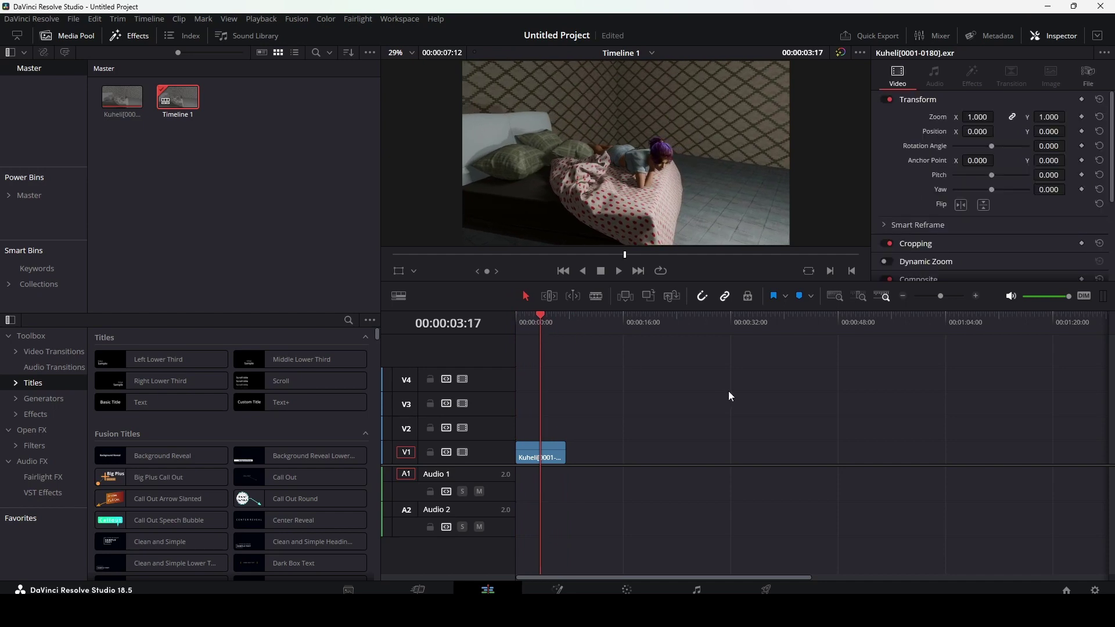